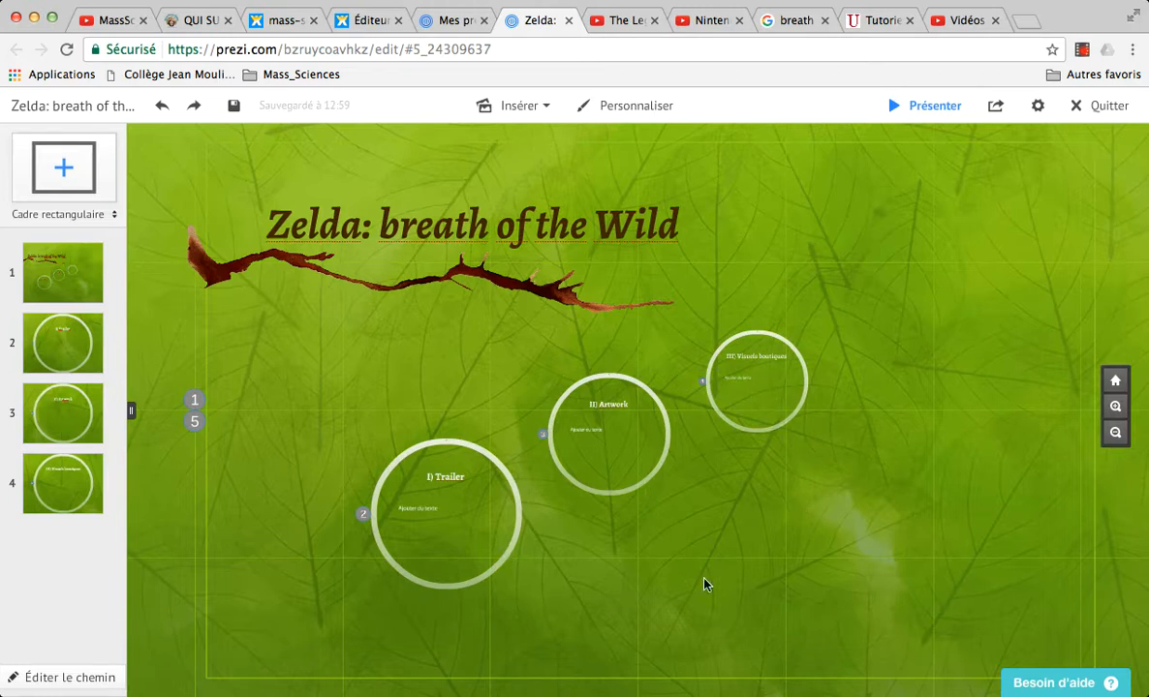
# Step: Clear the placeholder text from the "I) Trailer" frame
pyautogui.click(62, 344)
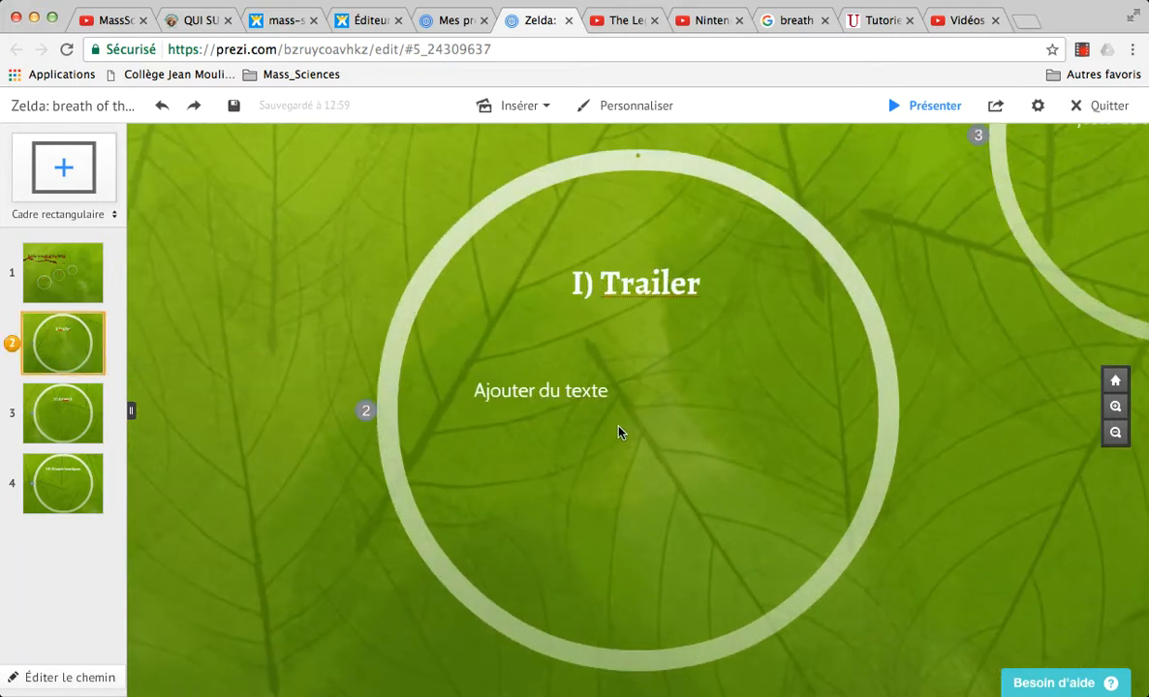
pyautogui.click(572, 394)
pyautogui.press('Escape')
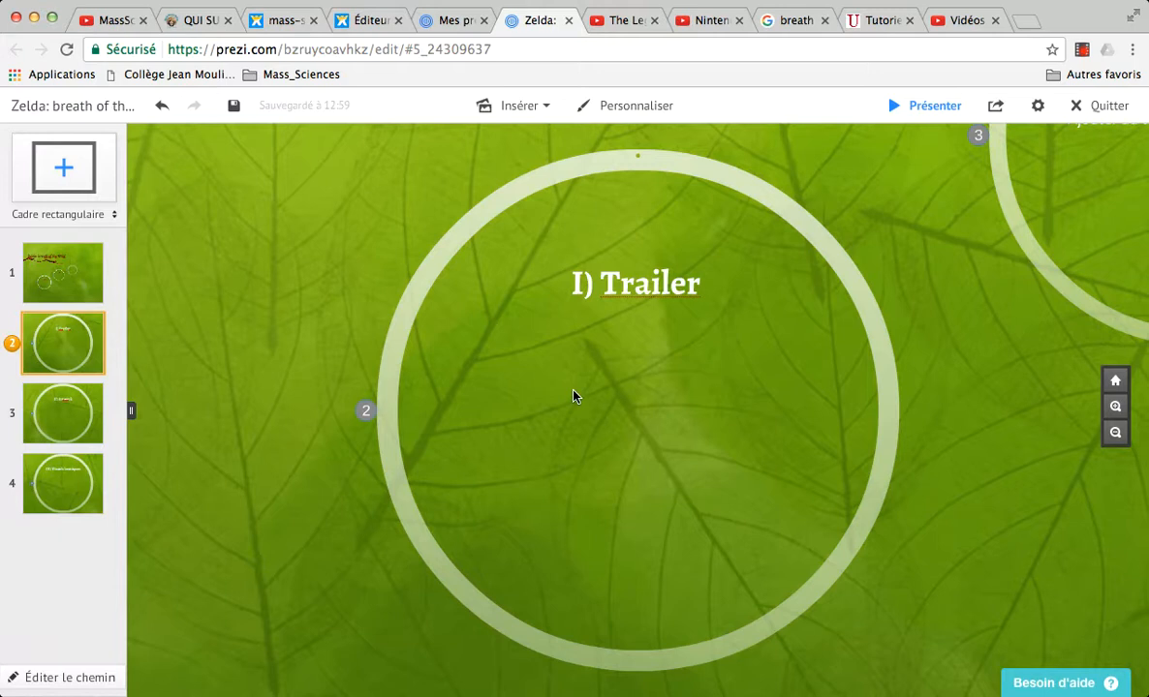
# Step: Copy the YouTube link of the Zelda Breath of the Wild Nintendo Switch trailer and return to the Prezi presentation
pyautogui.click(623, 20)
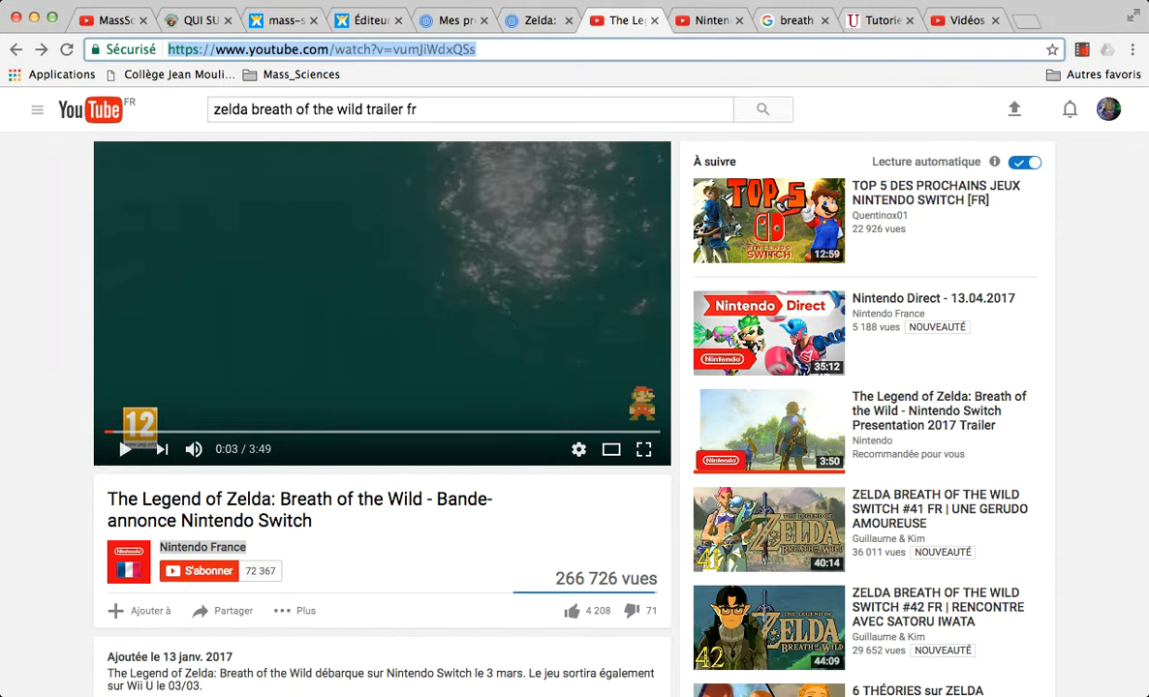
pyautogui.click(359, 21)
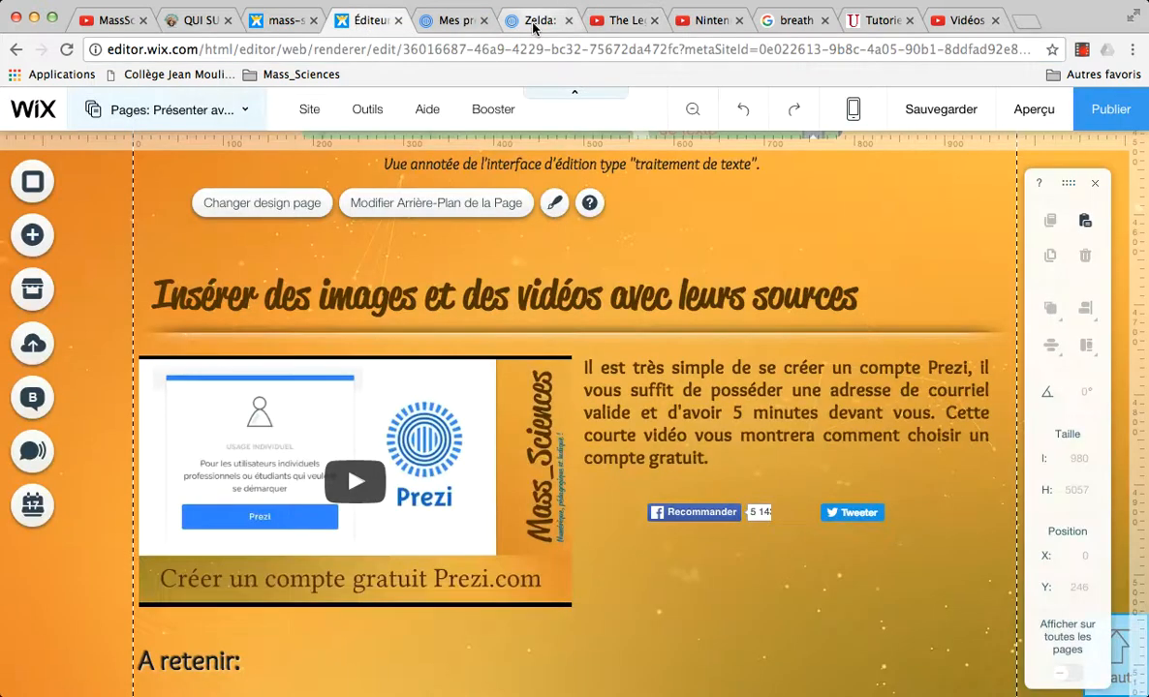
pyautogui.click(534, 22)
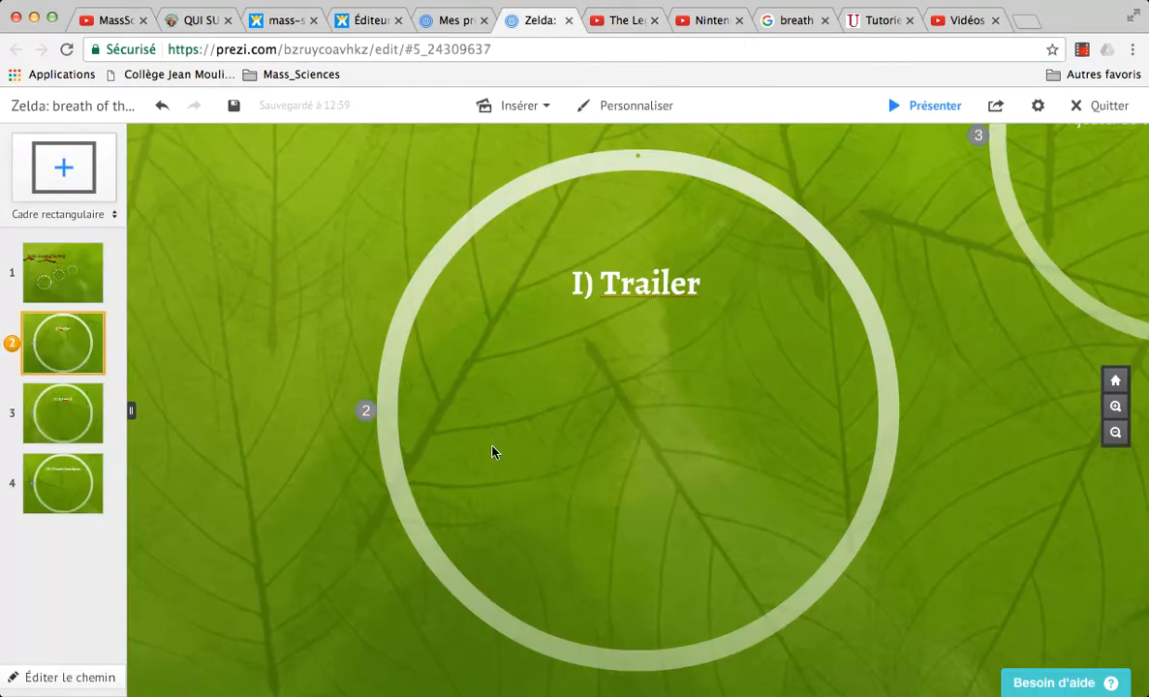
# Step: Insert the trailer as a YouTube video using the copied link ending in watch?v=vumJiWdxQSs
pyautogui.click(535, 117)
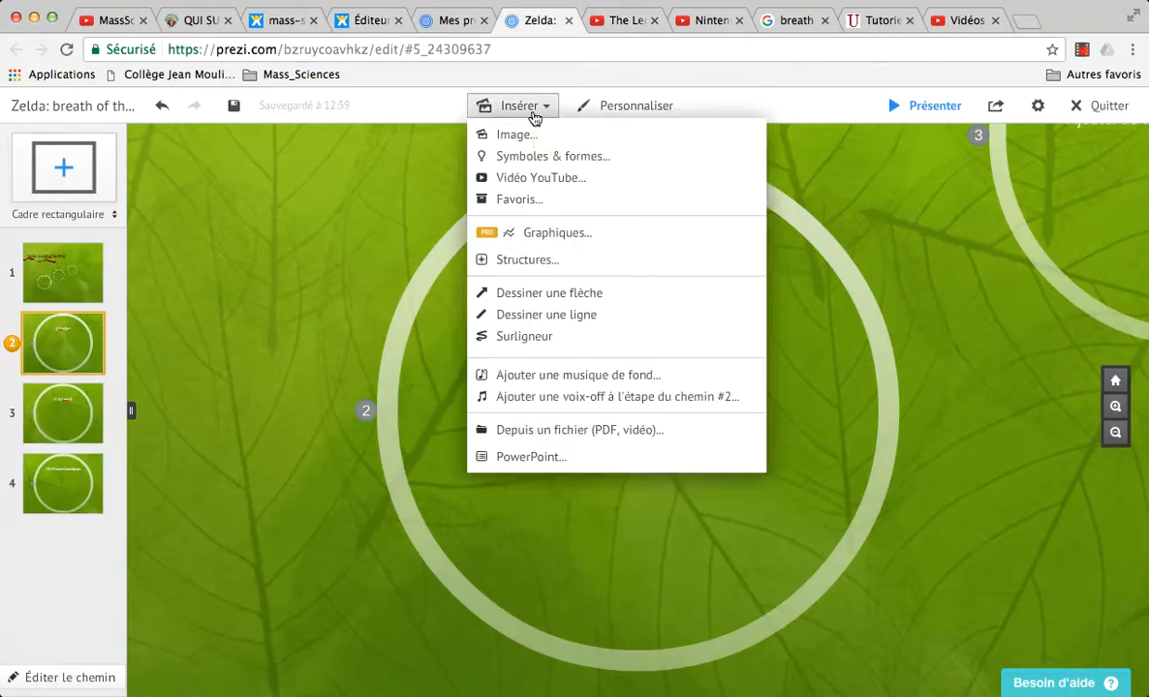
pyautogui.click(544, 178)
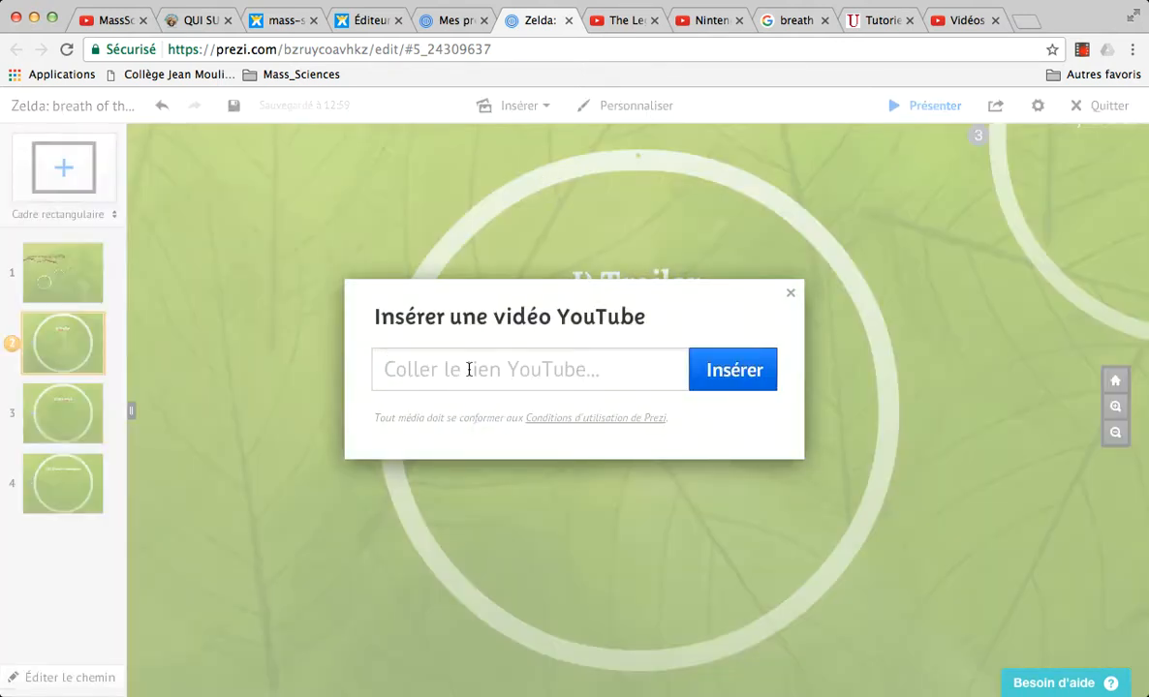
pyautogui.write('https://www.youtube.com/watch?v=vumJiWdxQSs')
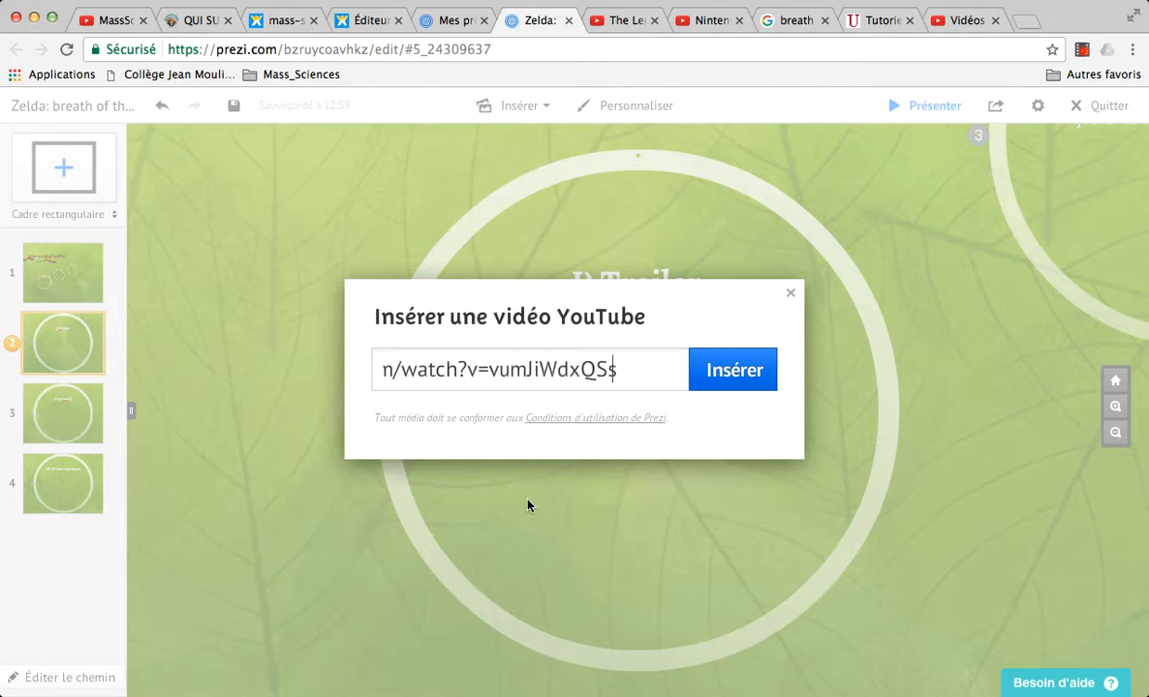
pyautogui.click(753, 372)
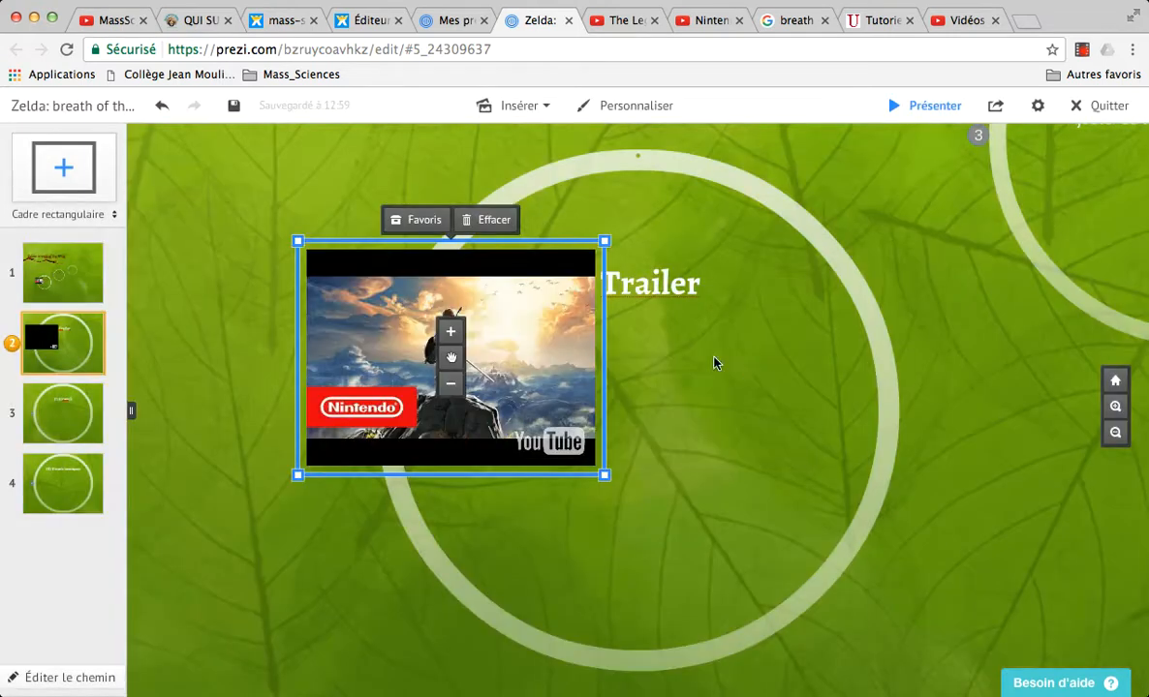
# Step: Move the video inside the circle beneath the "I) Trailer" title and enlarge it slightly
pyautogui.moveTo(451, 361); pyautogui.dragTo(639, 449)
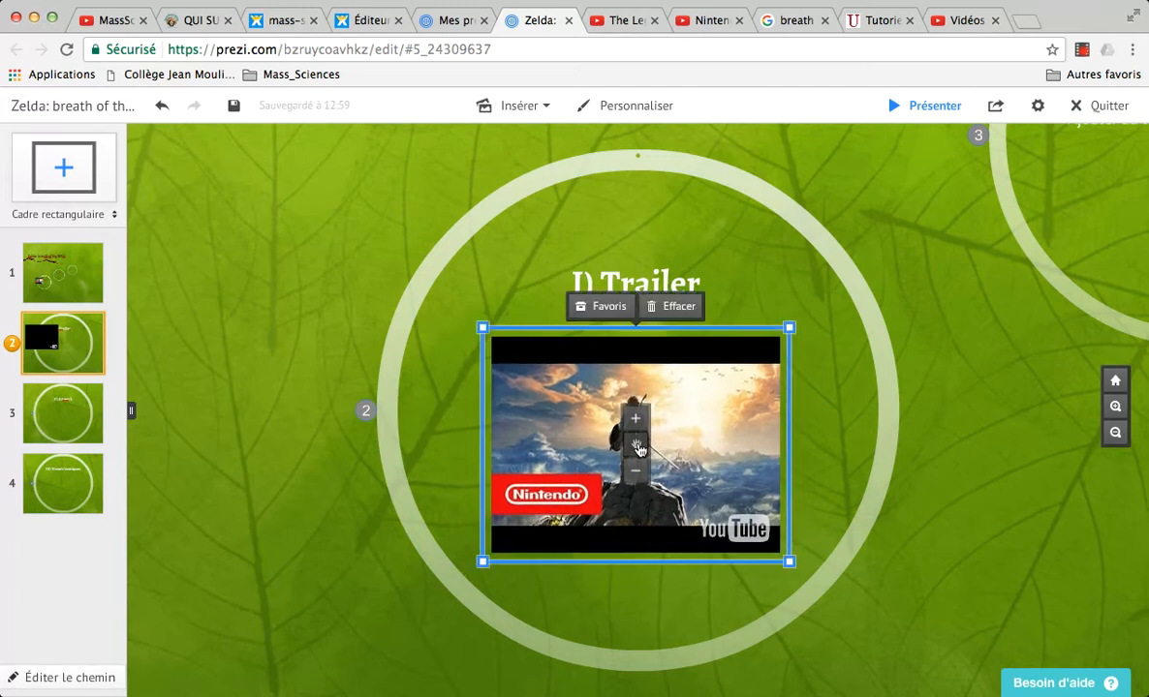
pyautogui.moveTo(483, 330)
pyautogui.mouseDown()
pyautogui.moveTo(349, 251)
pyautogui.moveTo(491, 355)
pyautogui.moveTo(467, 343)
pyautogui.mouseUp()
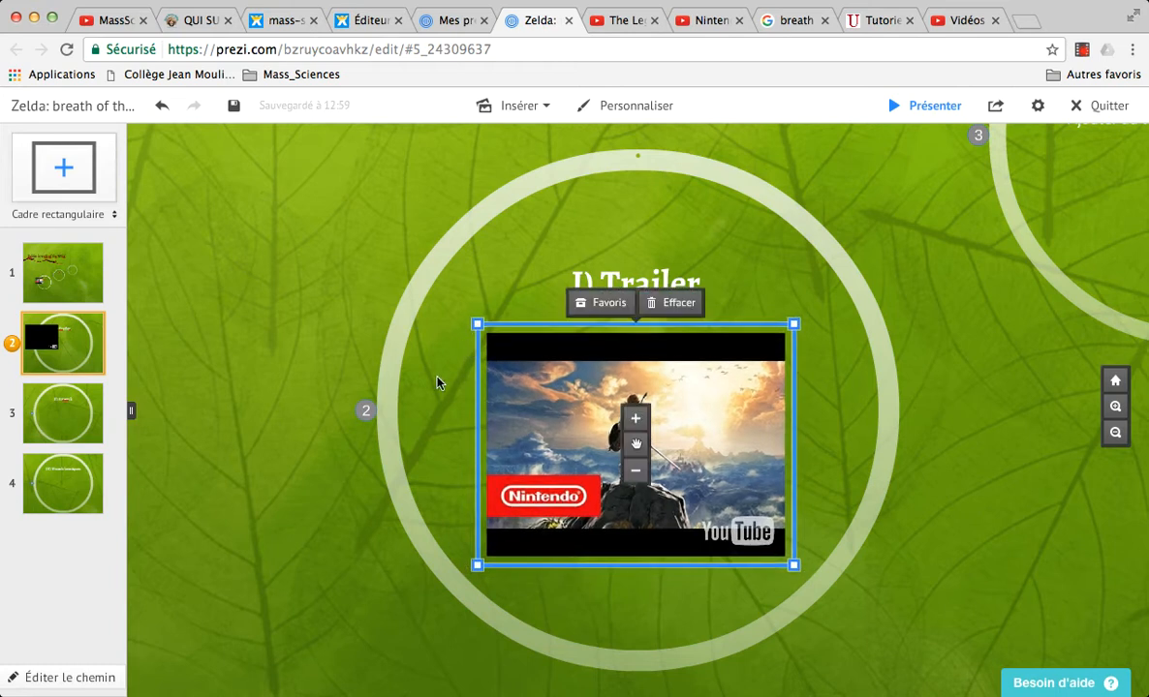
pyautogui.moveTo(636, 444)
pyautogui.mouseDown()
pyautogui.moveTo(698, 436)
pyautogui.moveTo(621, 449)
pyautogui.moveTo(636, 449)
pyautogui.mouseUp()
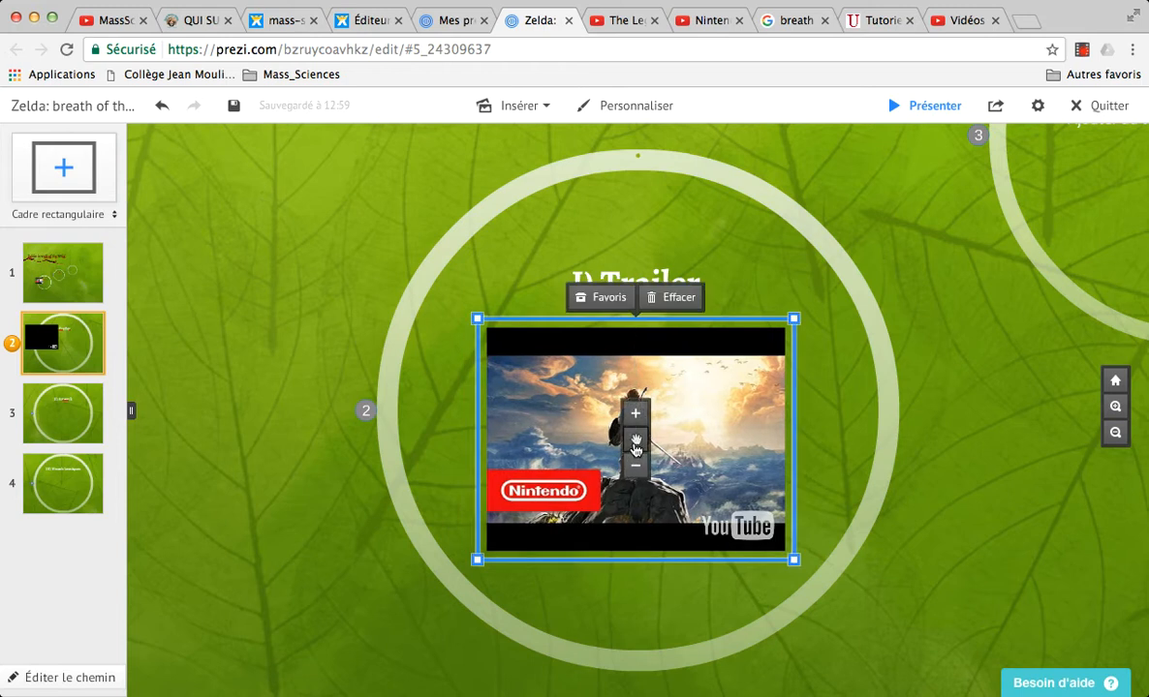
pyautogui.click(448, 402)
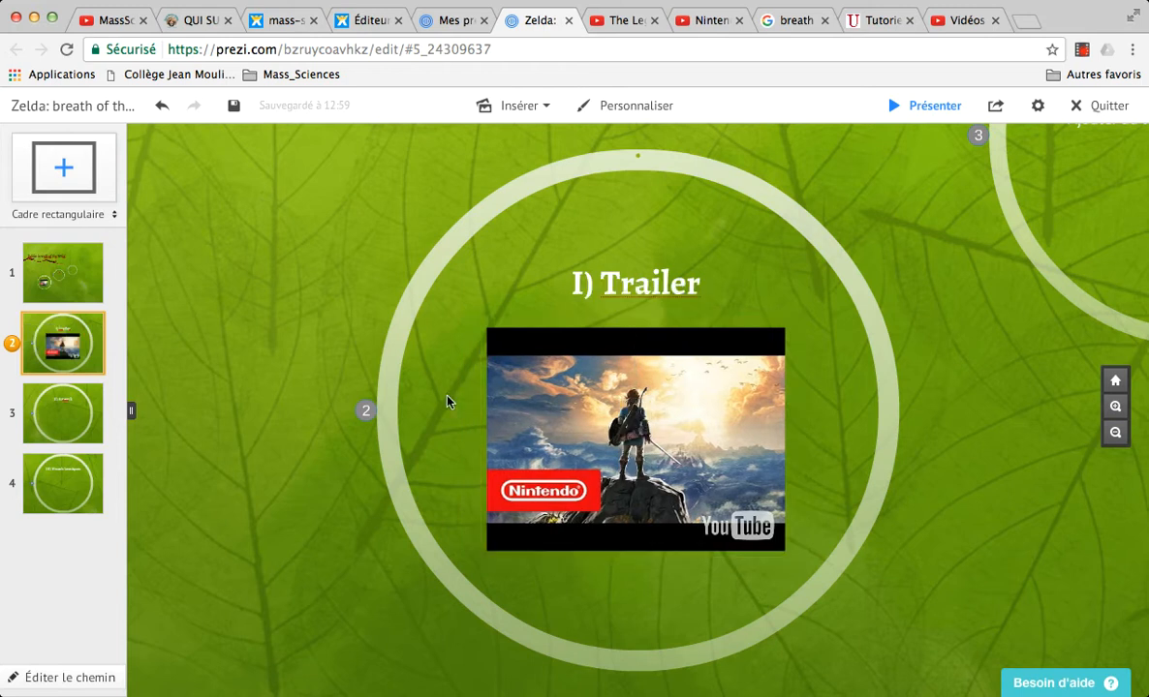
# Step: Go to the "II) Artwork" frame and clear its placeholder text
pyautogui.click(55, 399)
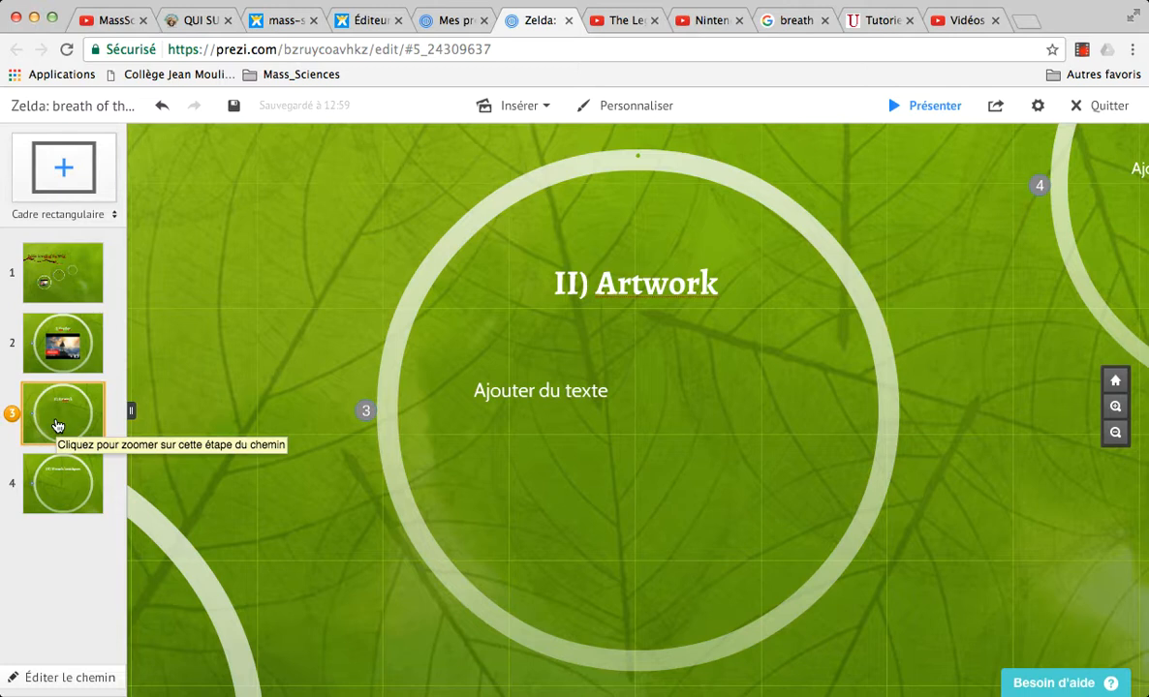
pyautogui.click(570, 392)
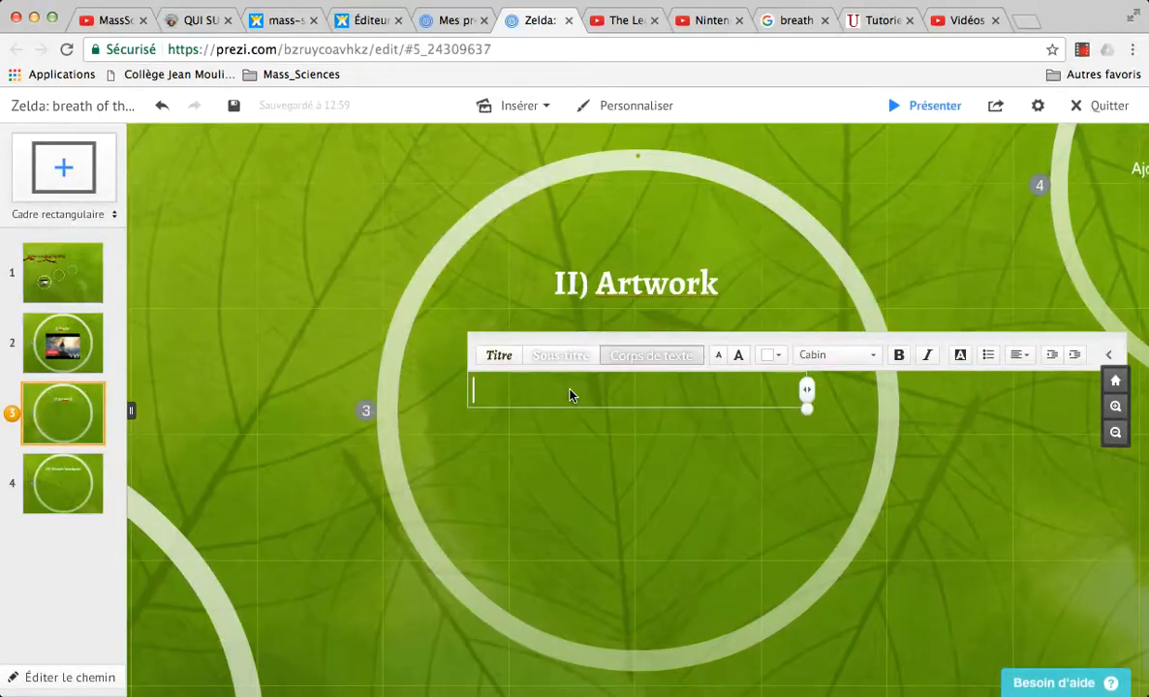
pyautogui.press('Escape')
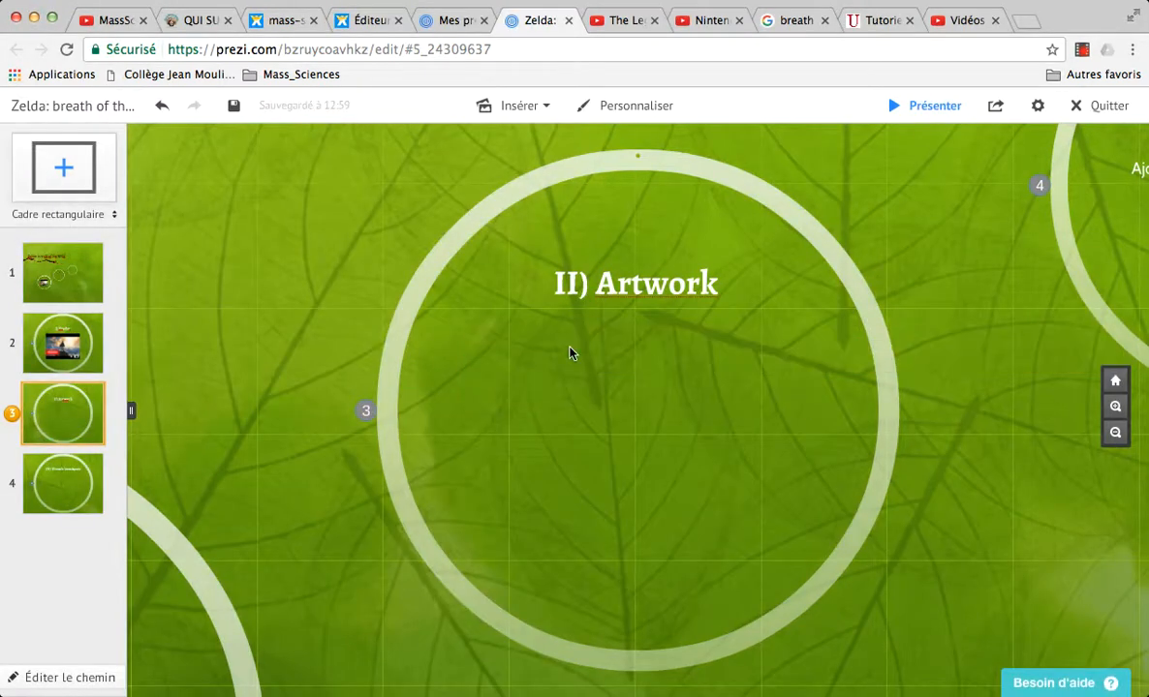
# Step: In Google Images, open the Zelda cliff-climbing artwork at full size and copy its image address
pyautogui.click(786, 21)
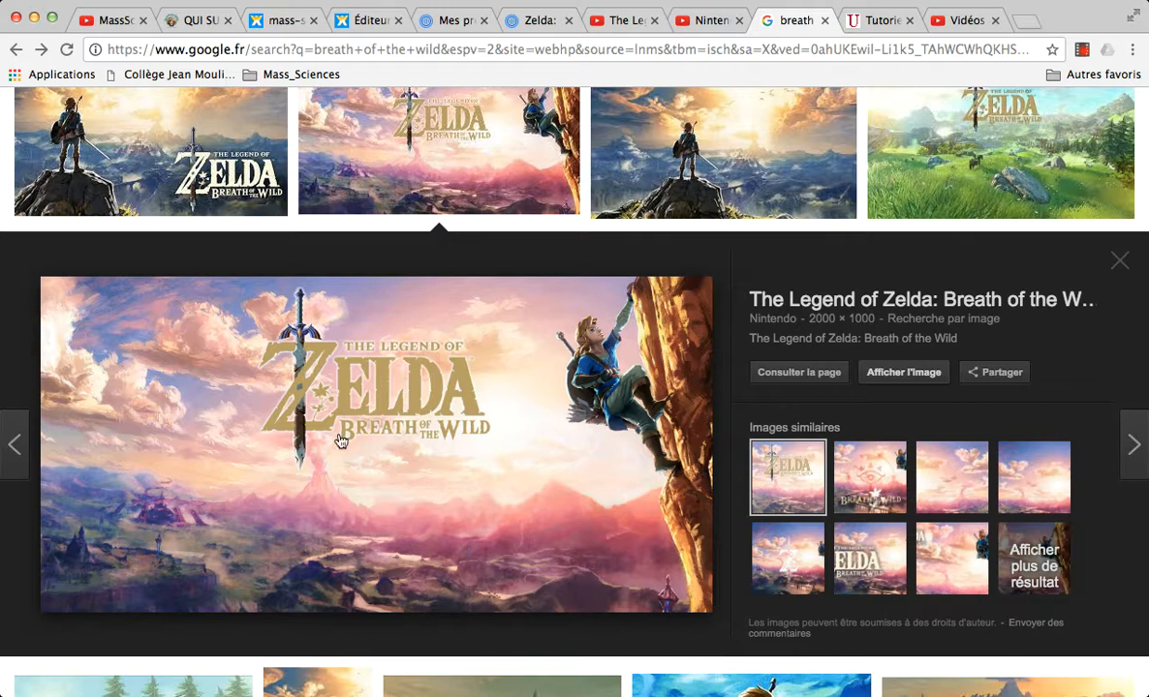
pyautogui.click(904, 374)
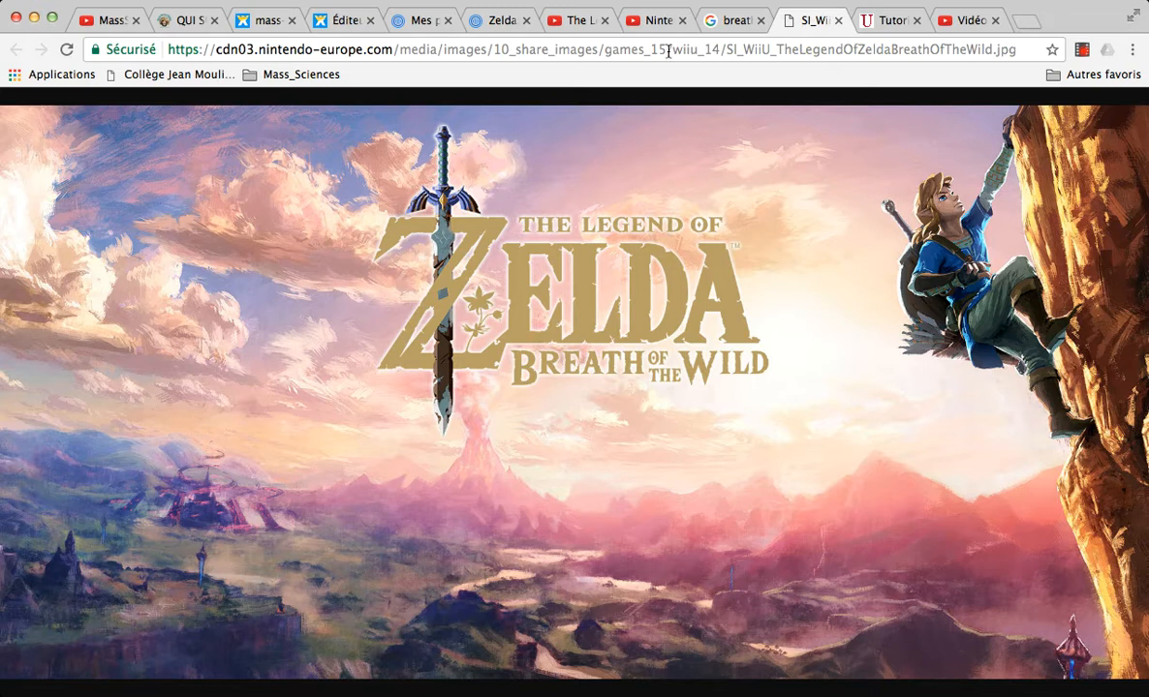
pyautogui.click(639, 52)
pyautogui.hotkey('ctrl', 'c')
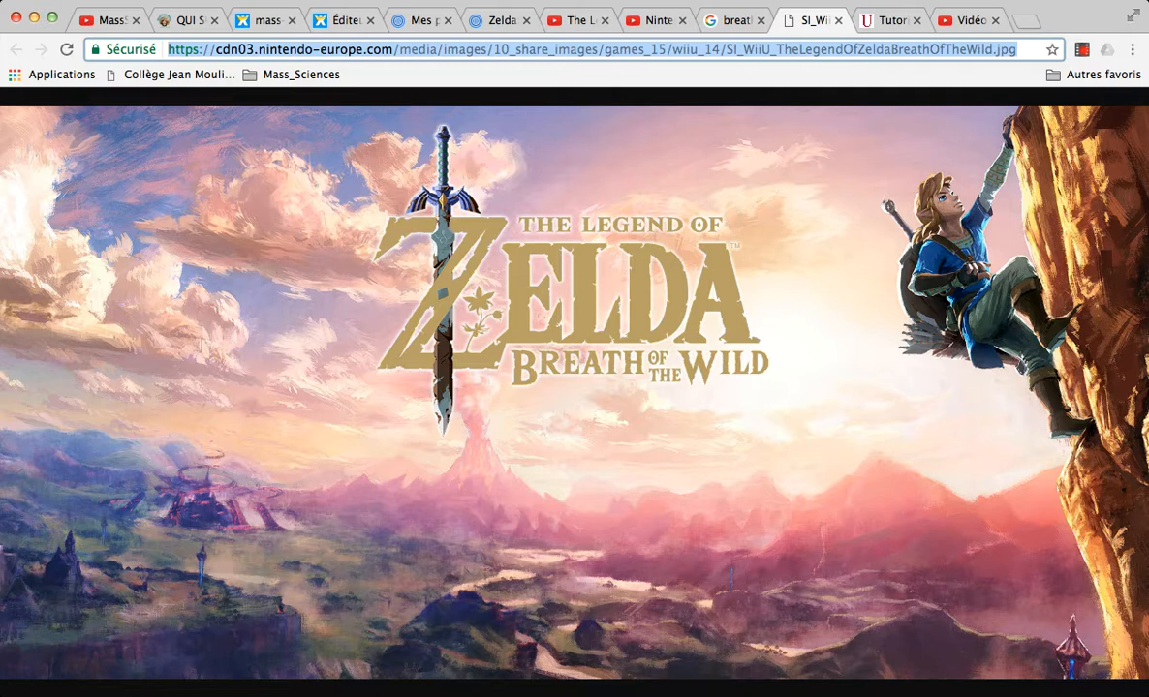
# Step: Return to the Prezi presentation and paste the image address into the Artwork frame to insert the picture
pyautogui.click(490, 19)
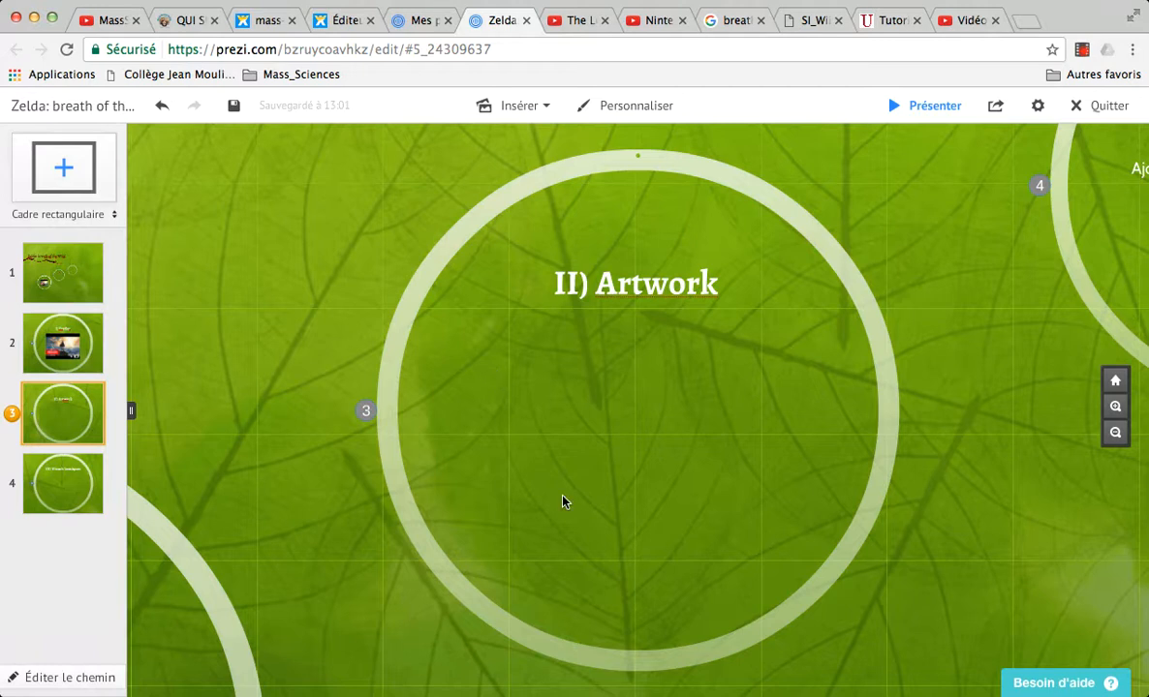
pyautogui.hotkey('ctrl', 'v')
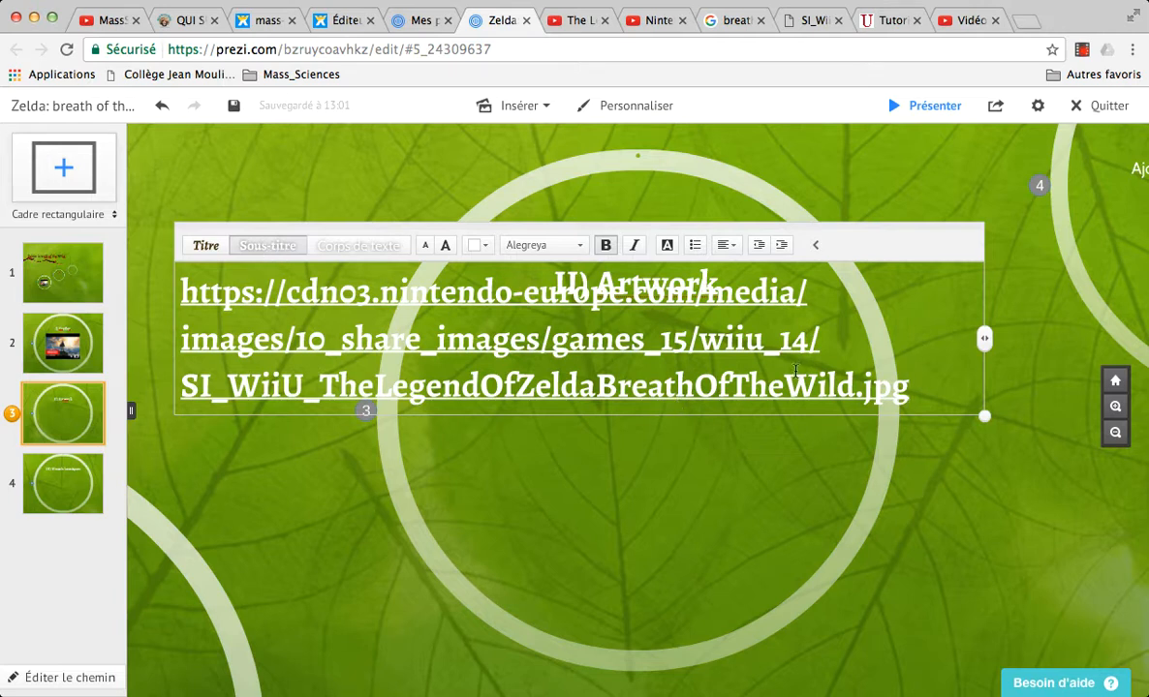
pyautogui.click(651, 500)
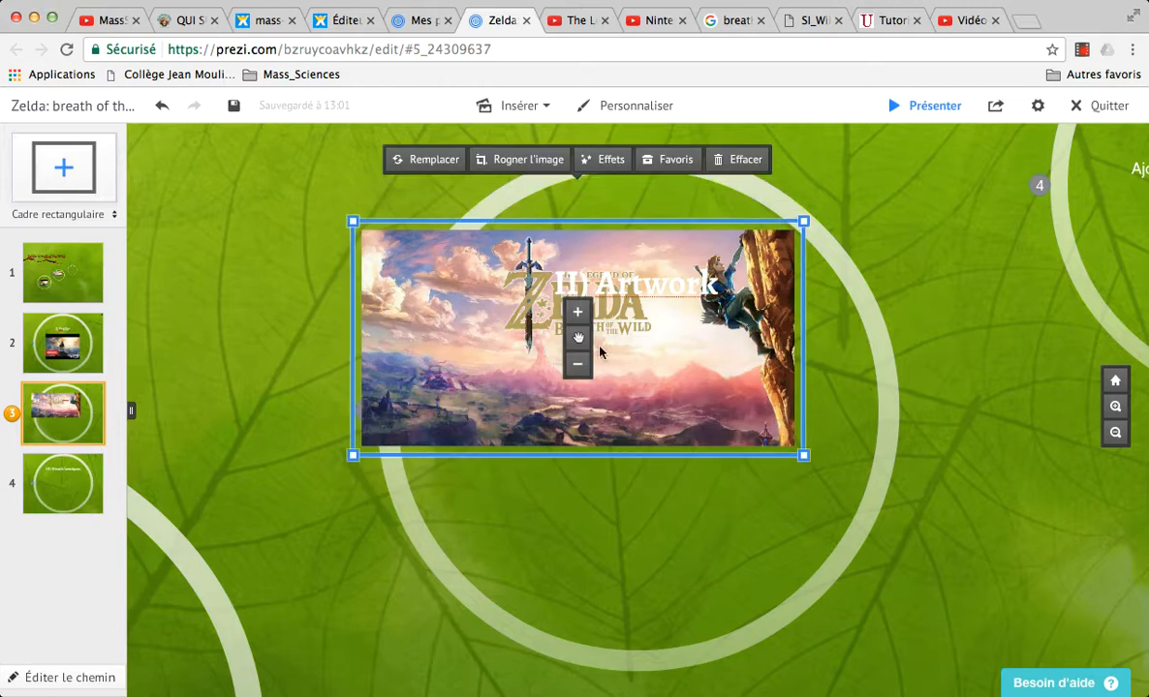
# Step: Center the artwork image beneath the "II) Artwork" title and shrink it to fit inside the circle
pyautogui.moveTo(578, 338); pyautogui.dragTo(640, 438)
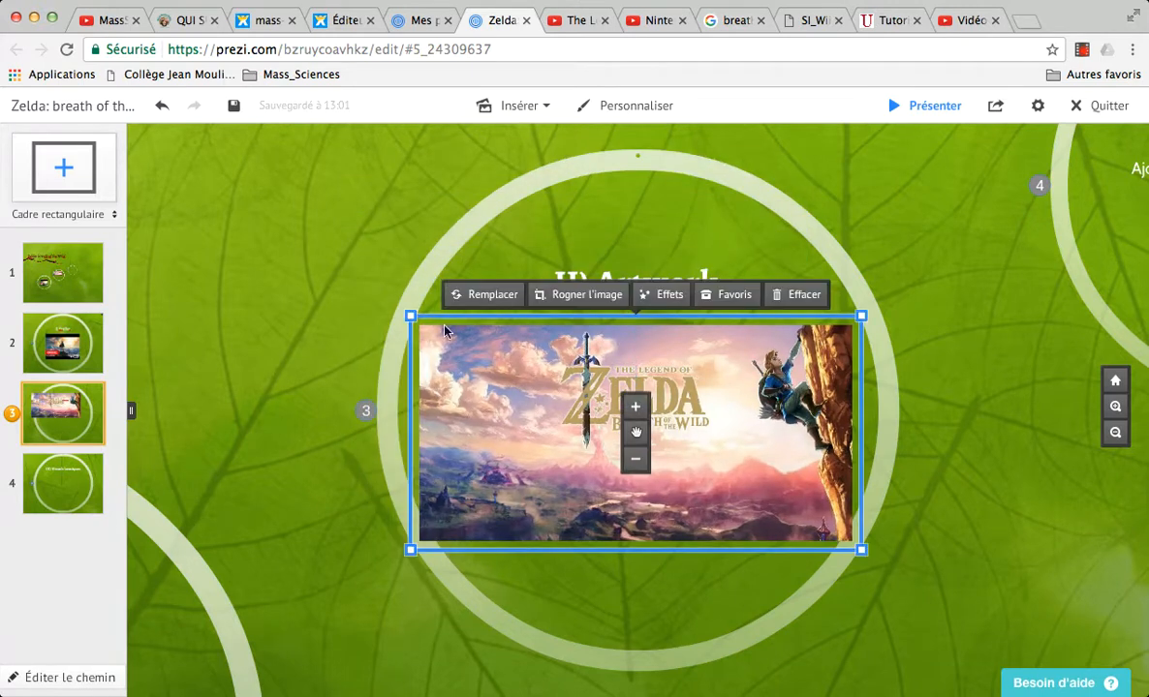
pyautogui.moveTo(410, 315); pyautogui.dragTo(436, 328)
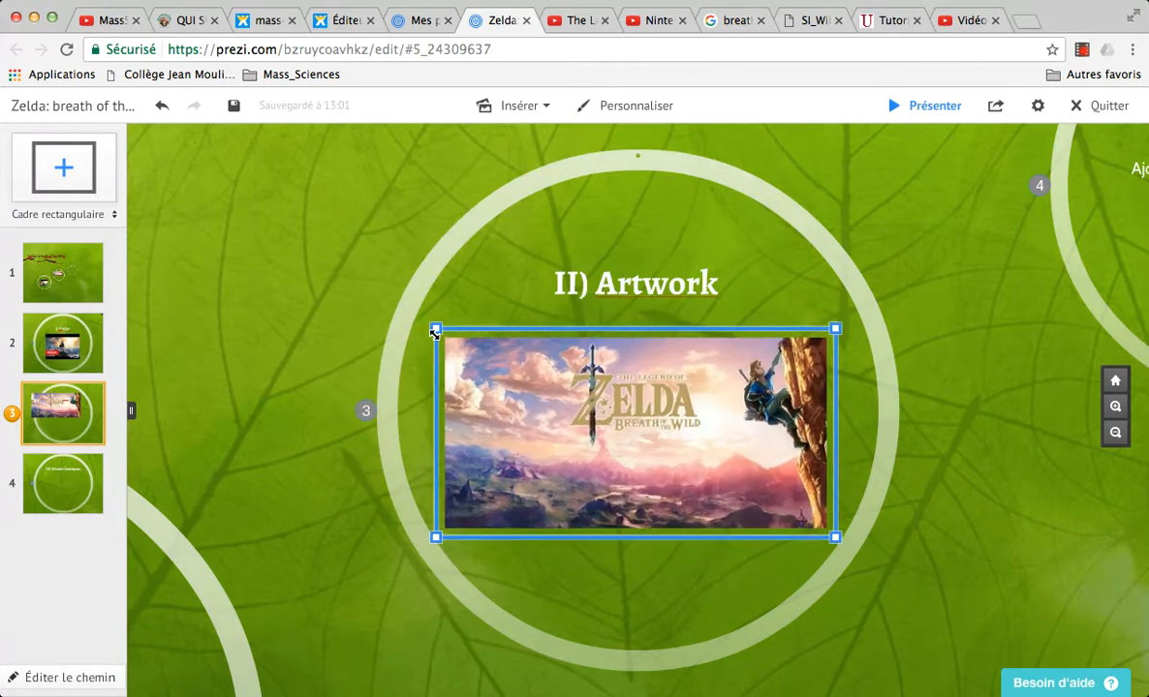
pyautogui.moveTo(640, 436); pyautogui.dragTo(644, 436)
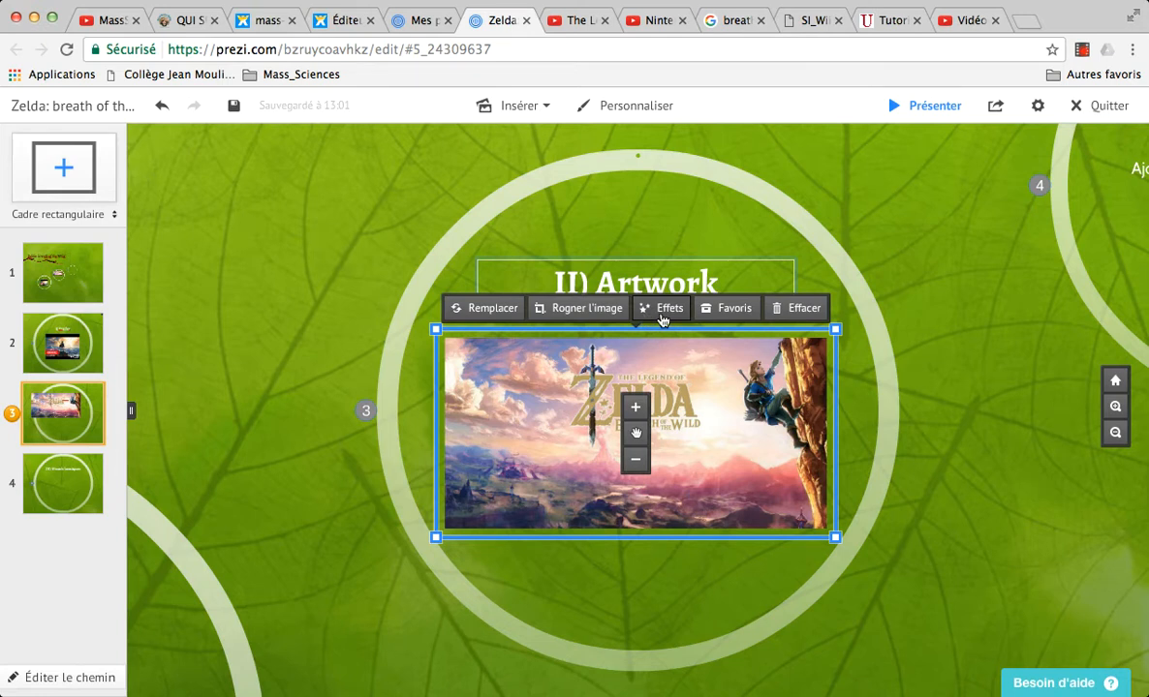
# Step: From the overview, add a rectangular frame in the lower-right area of the presentation and zoom in on it
pyautogui.click(70, 483)
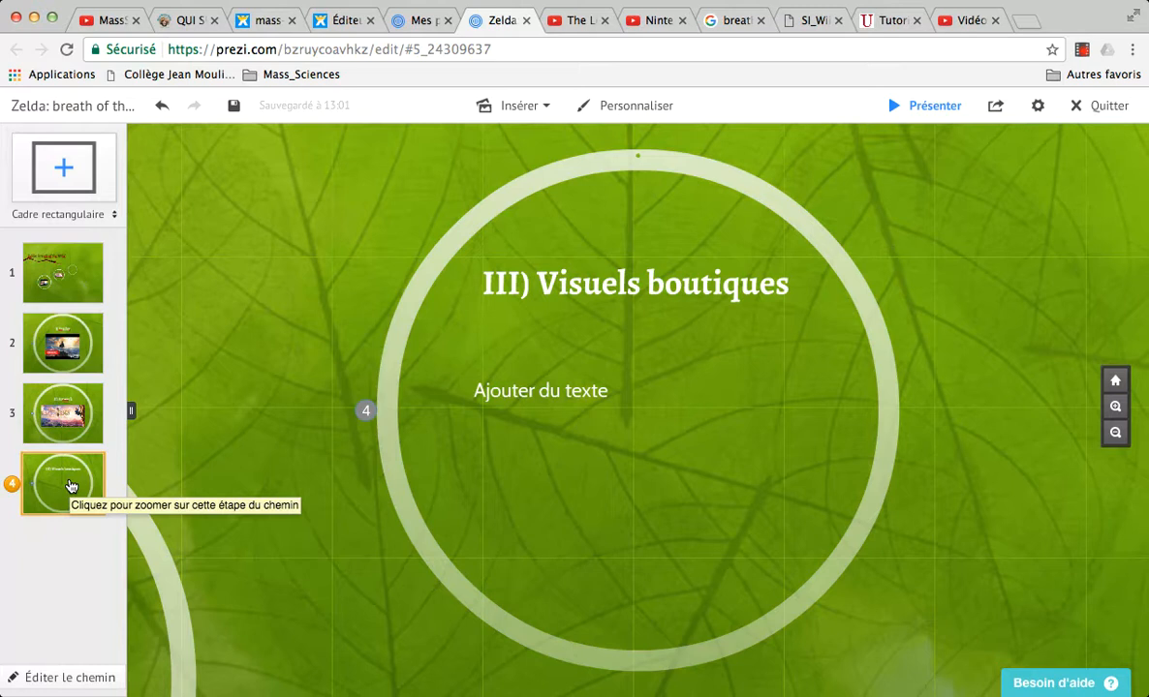
pyautogui.click(86, 278)
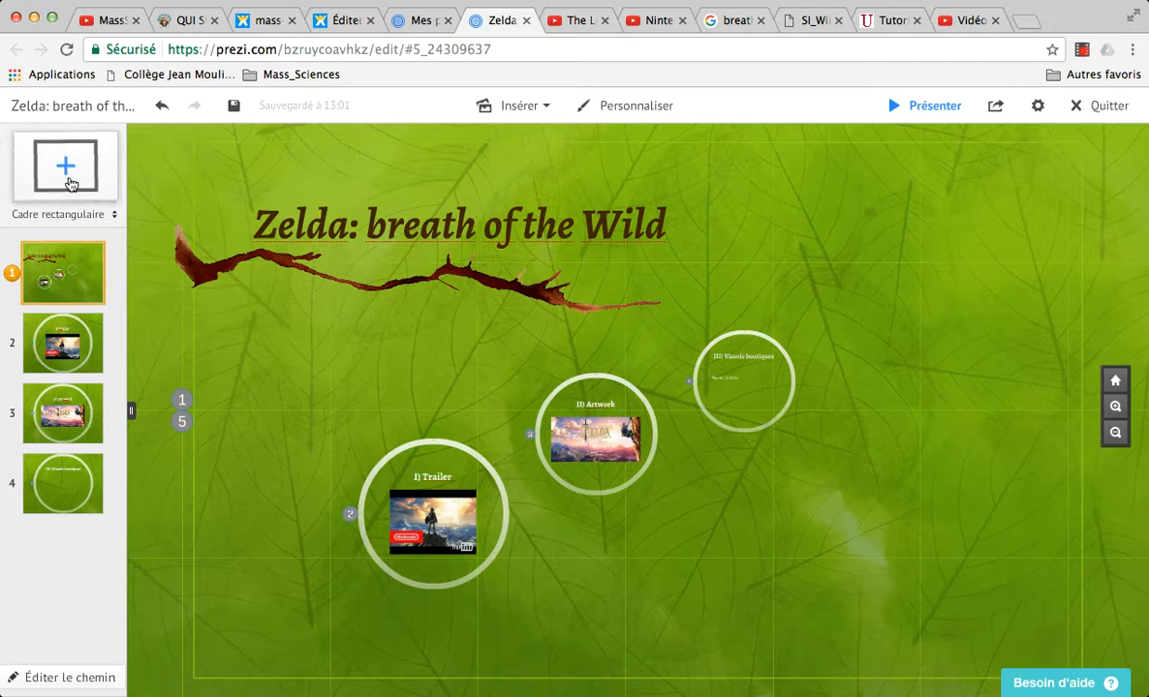
pyautogui.moveTo(70, 184); pyautogui.dragTo(926, 610)
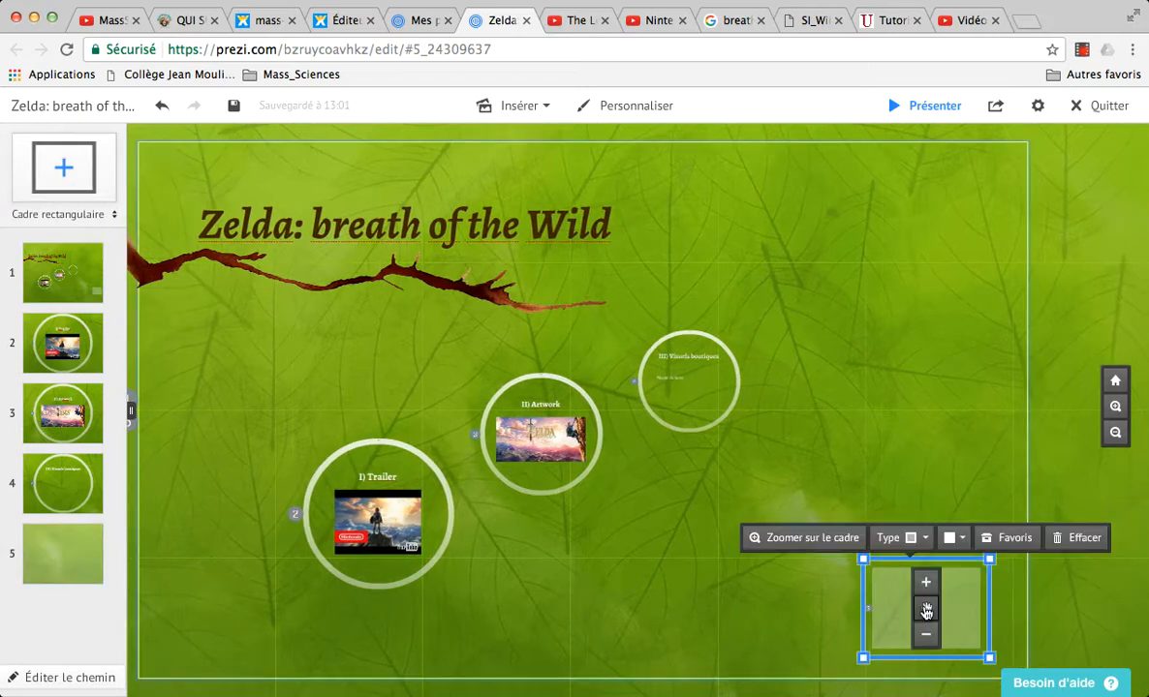
pyautogui.click(813, 542)
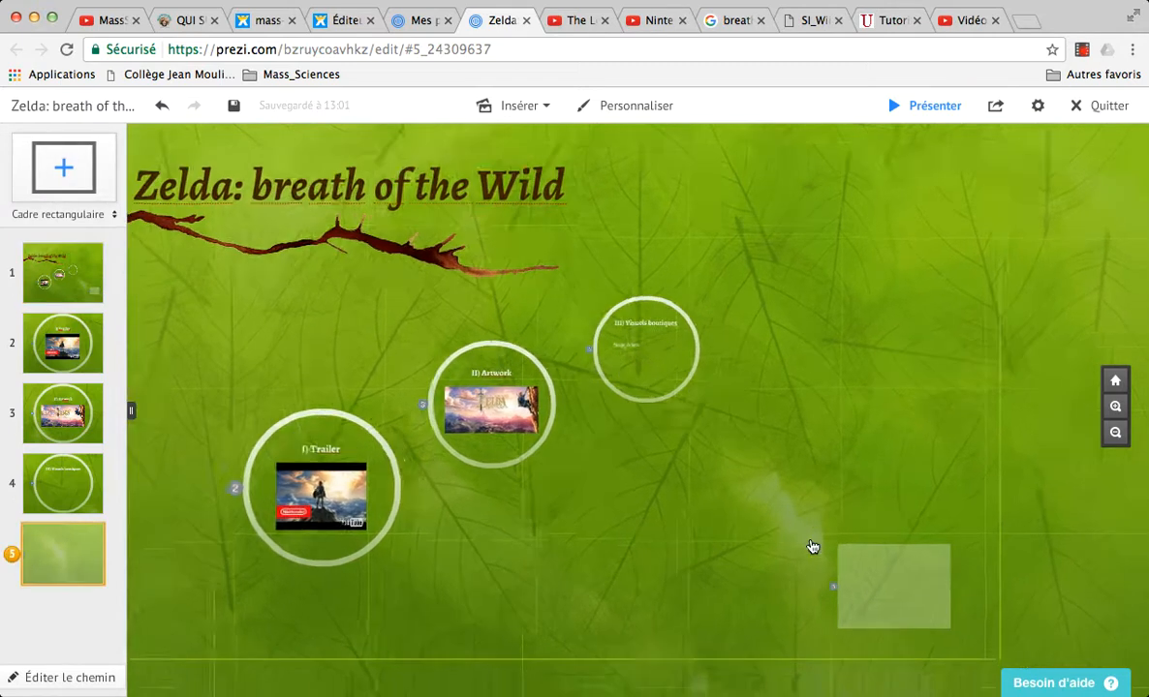
# Step: Add the heading "Sources:" in the upper-left corner of the new frame
pyautogui.click(341, 192)
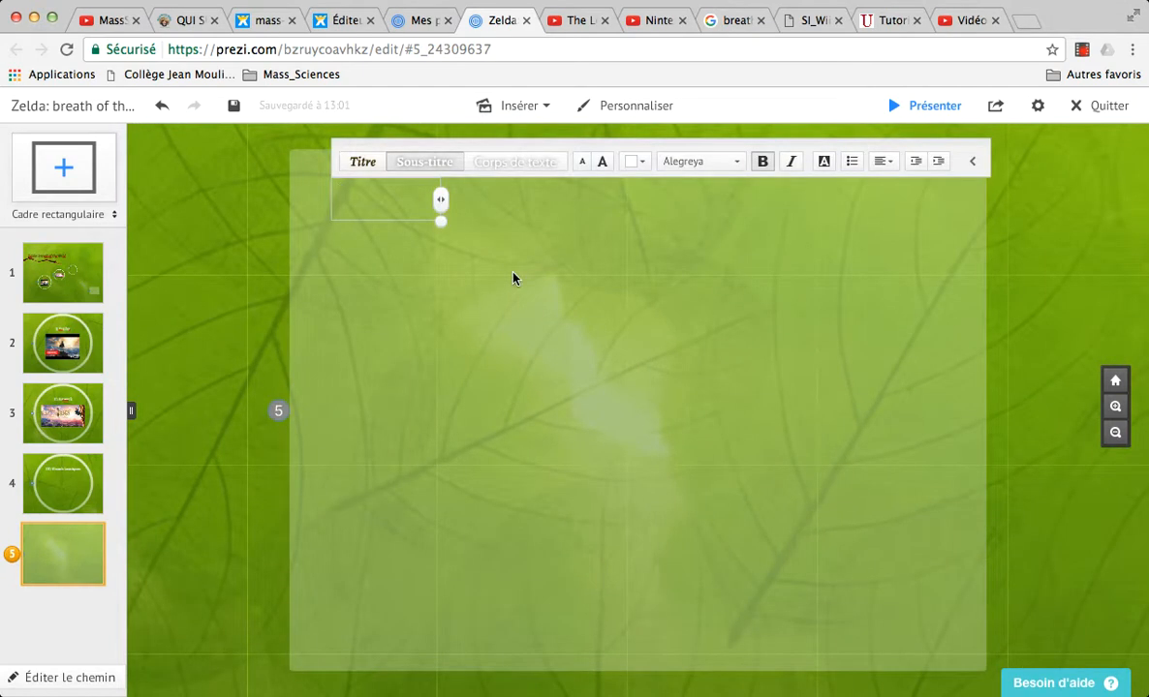
pyautogui.write('Sources:')
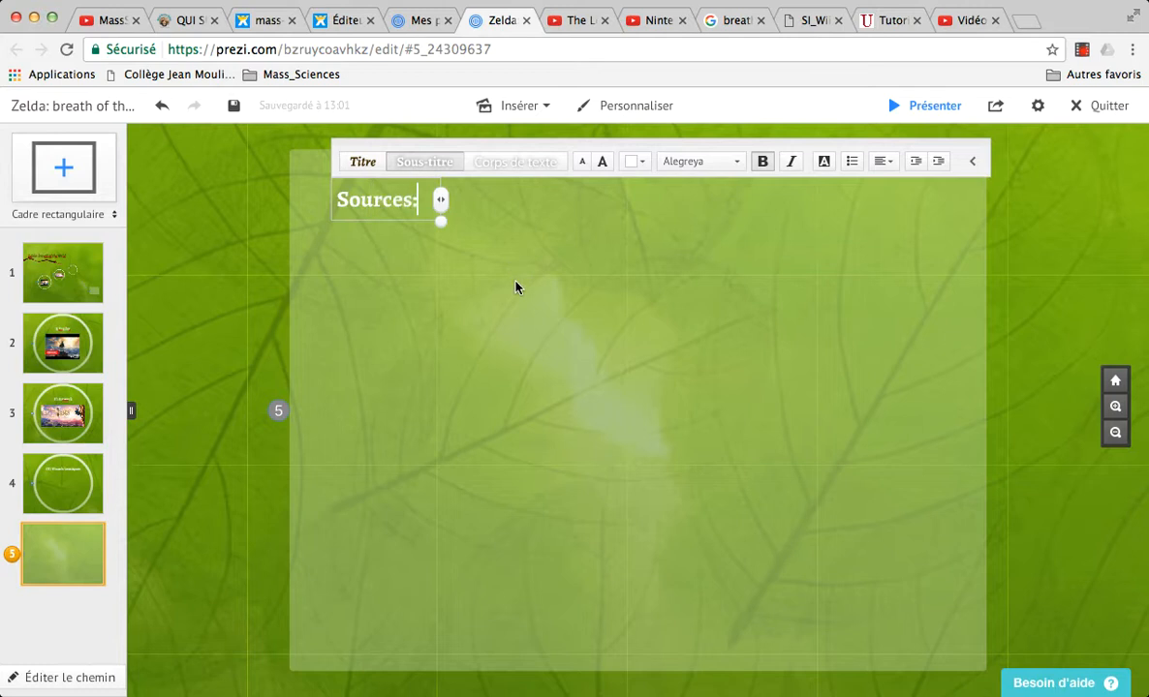
pyautogui.click(481, 307)
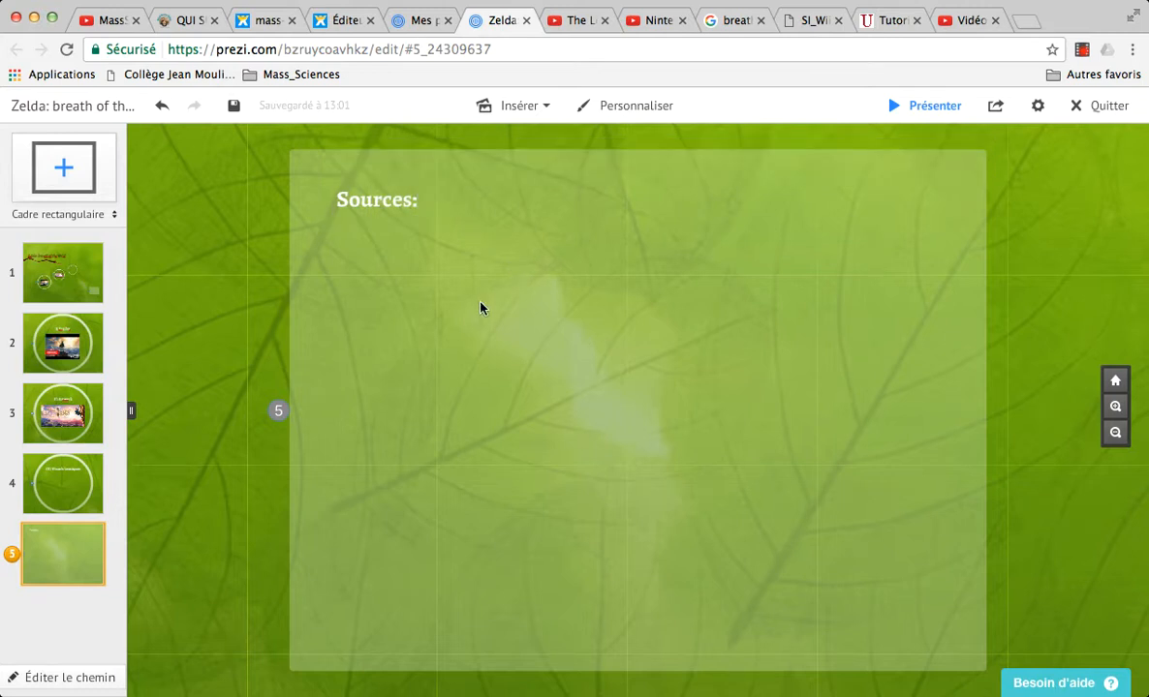
# Step: Enlarge the "Sources:" heading and reposition it in the frame's upper-left corner
pyautogui.click(377, 199)
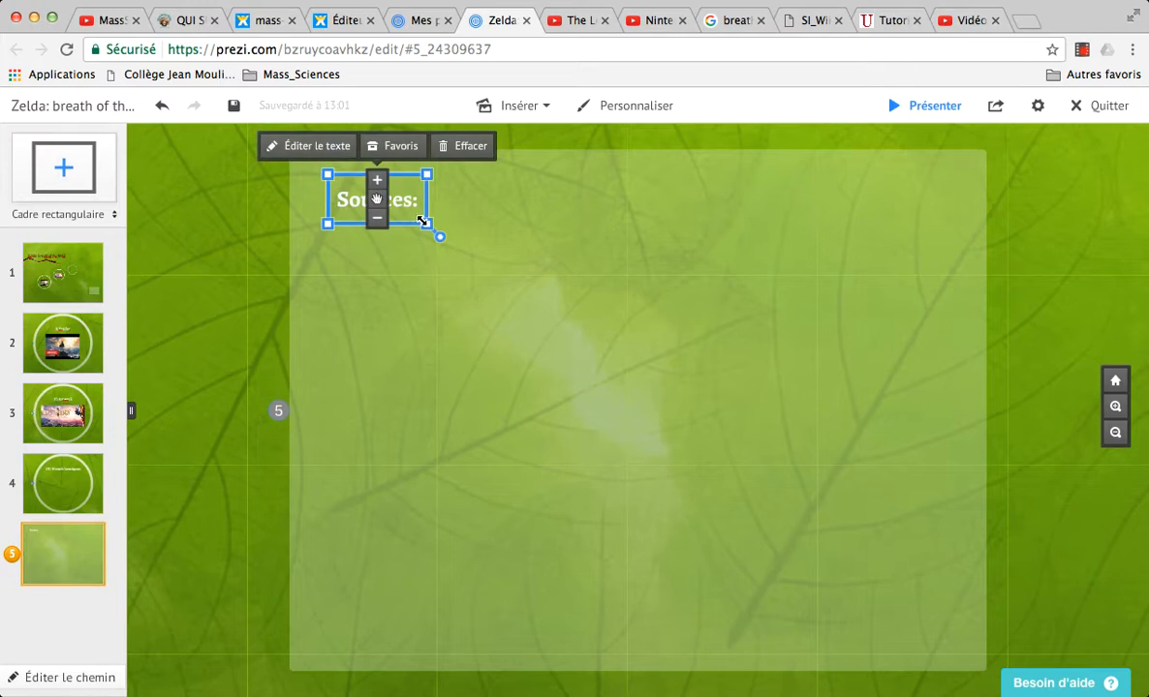
pyautogui.moveTo(428, 224); pyautogui.dragTo(481, 245)
pyautogui.moveTo(376, 200); pyautogui.dragTo(413, 201)
pyautogui.click(436, 302)
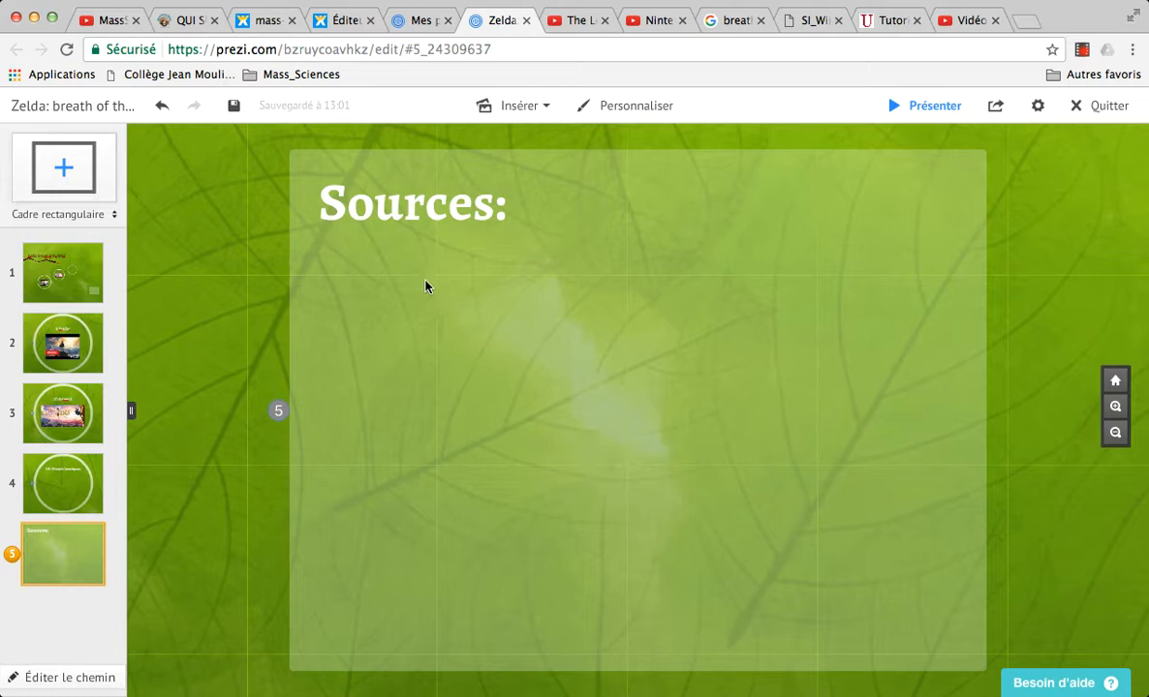
# Step: Start a text box below the "Sources:" heading and copy the web address of the Nintendo France YouTube channel
pyautogui.click(420, 287)
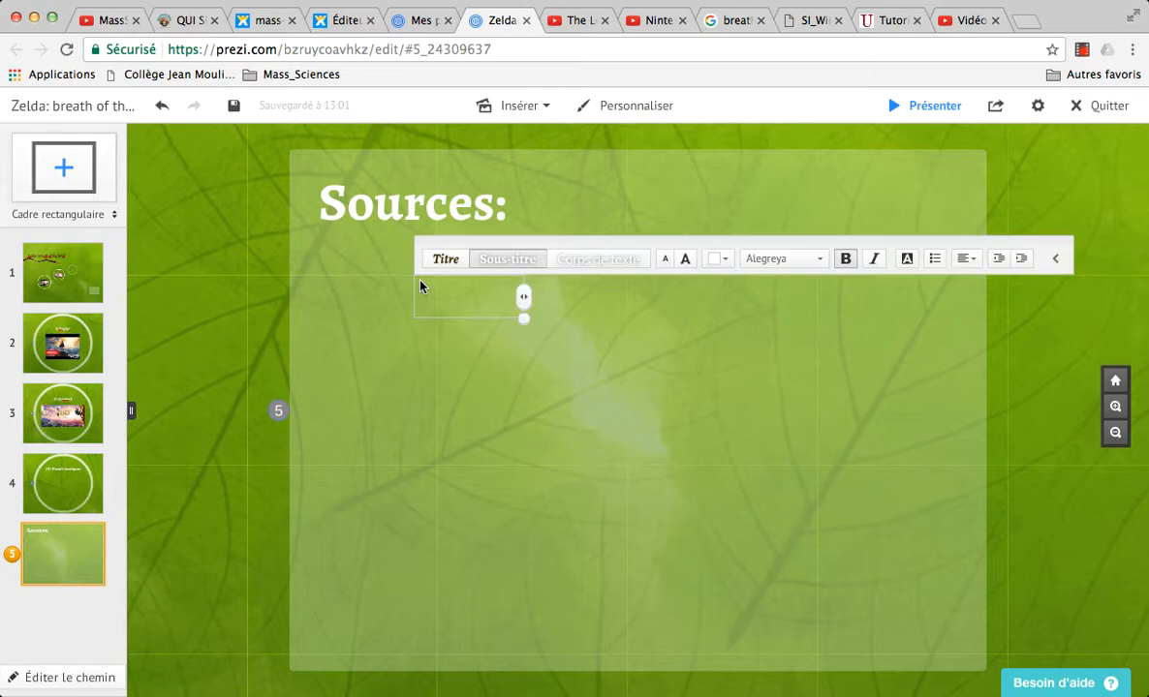
pyautogui.click(572, 20)
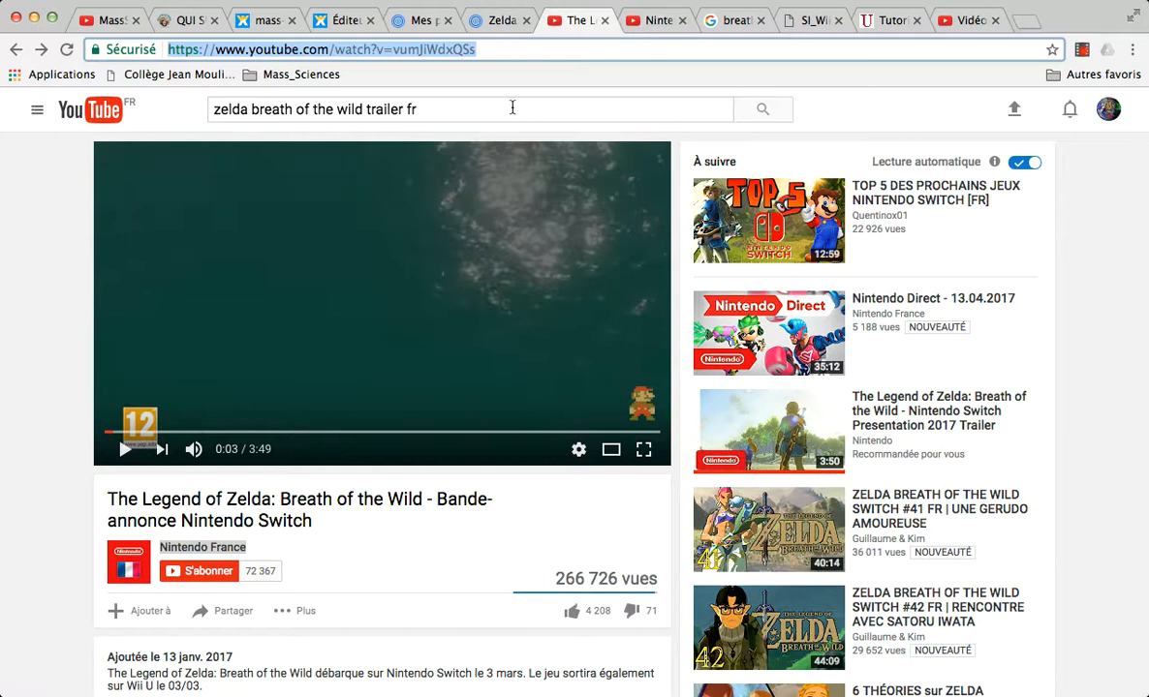
pyautogui.click(655, 22)
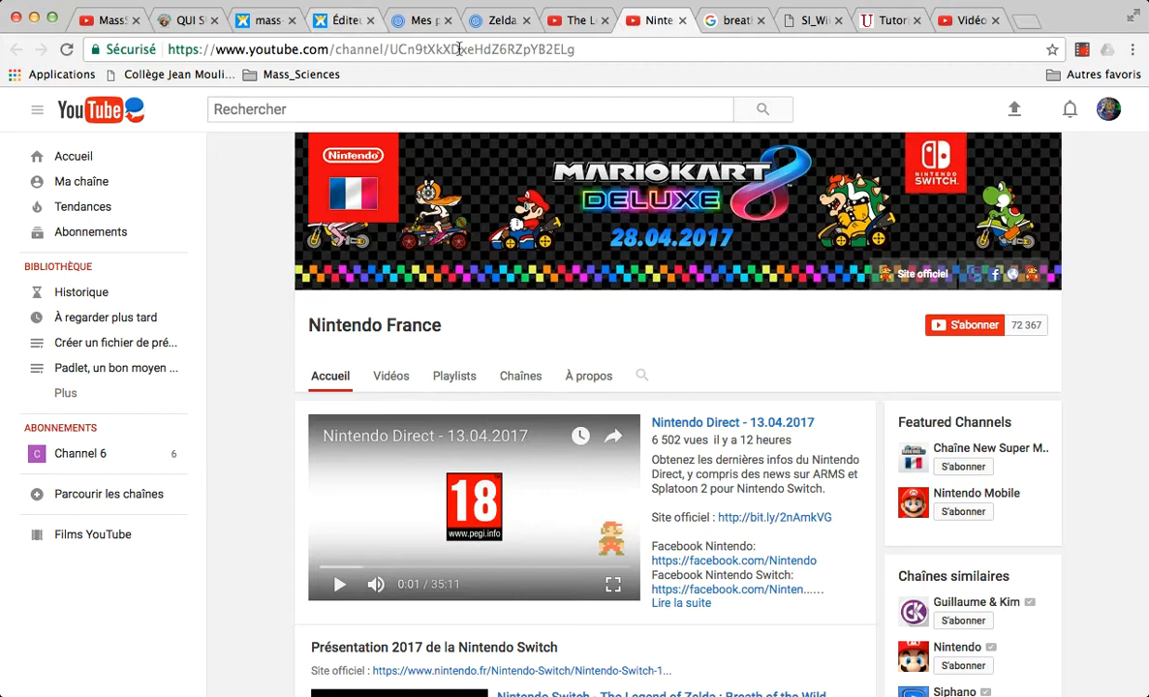
pyautogui.click(344, 53)
pyautogui.press('super+c')
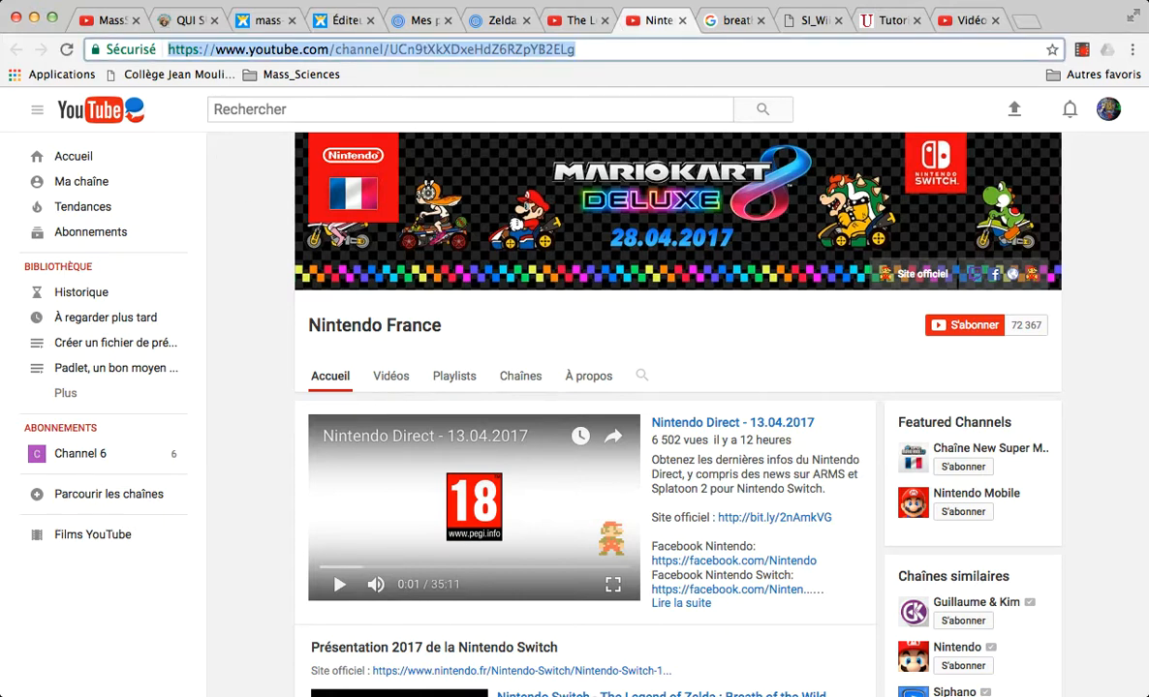
# Step: Add a "- Trailer:" entry with the copied channel link to the Sources frame and place it just under the heading
pyautogui.click(499, 19)
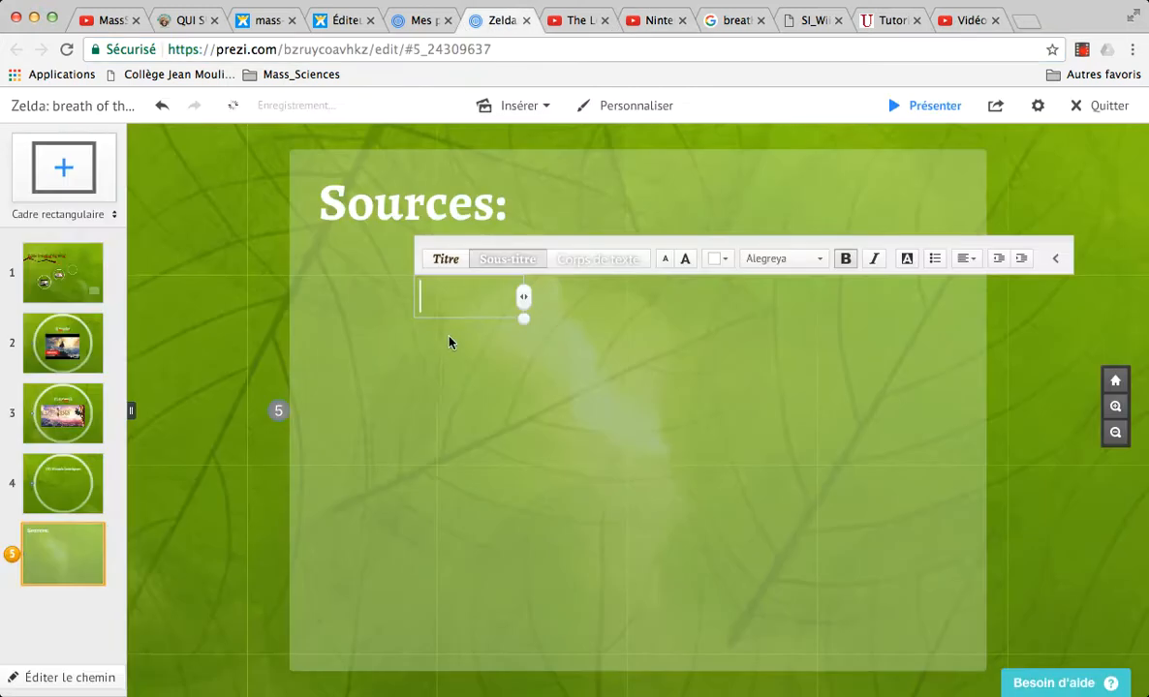
pyautogui.write('- Tra')
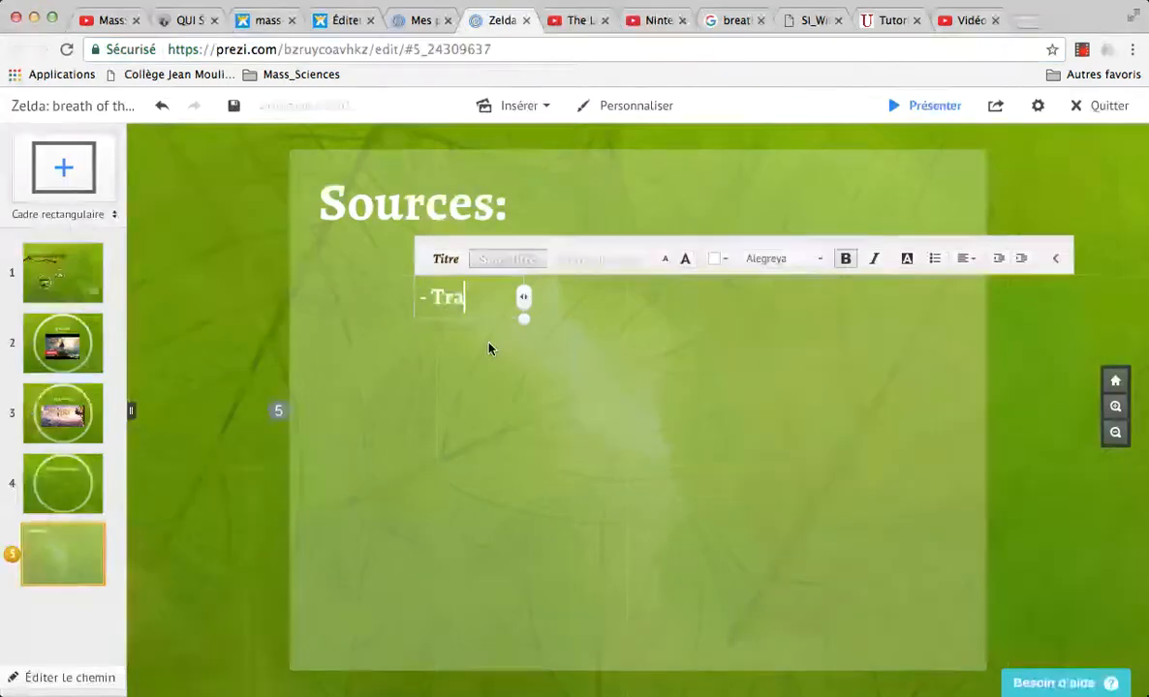
pyautogui.write('iler:')
pyautogui.press('super+v')
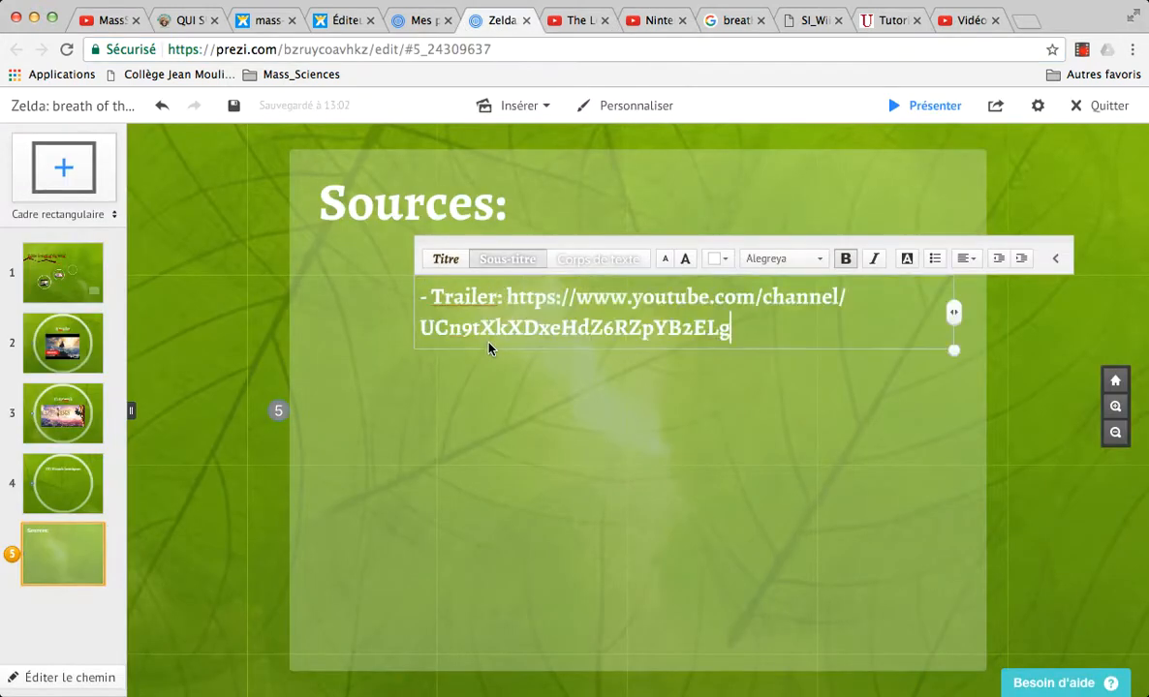
pyautogui.click(526, 380)
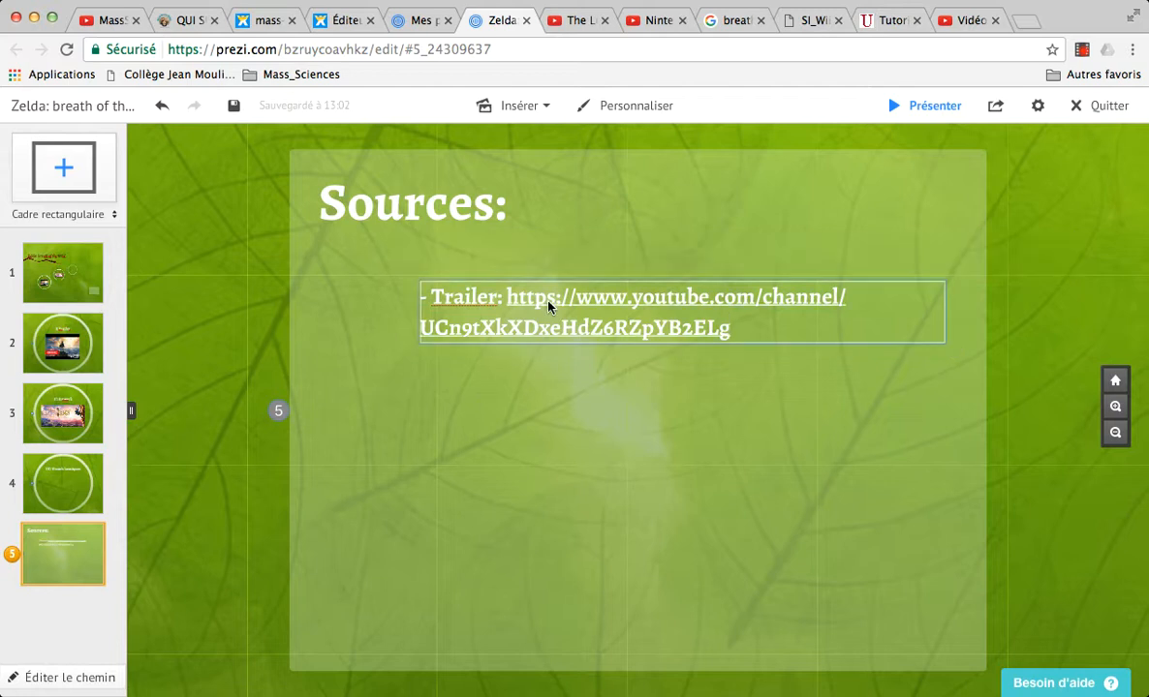
pyautogui.moveTo(462, 298); pyautogui.dragTo(389, 263)
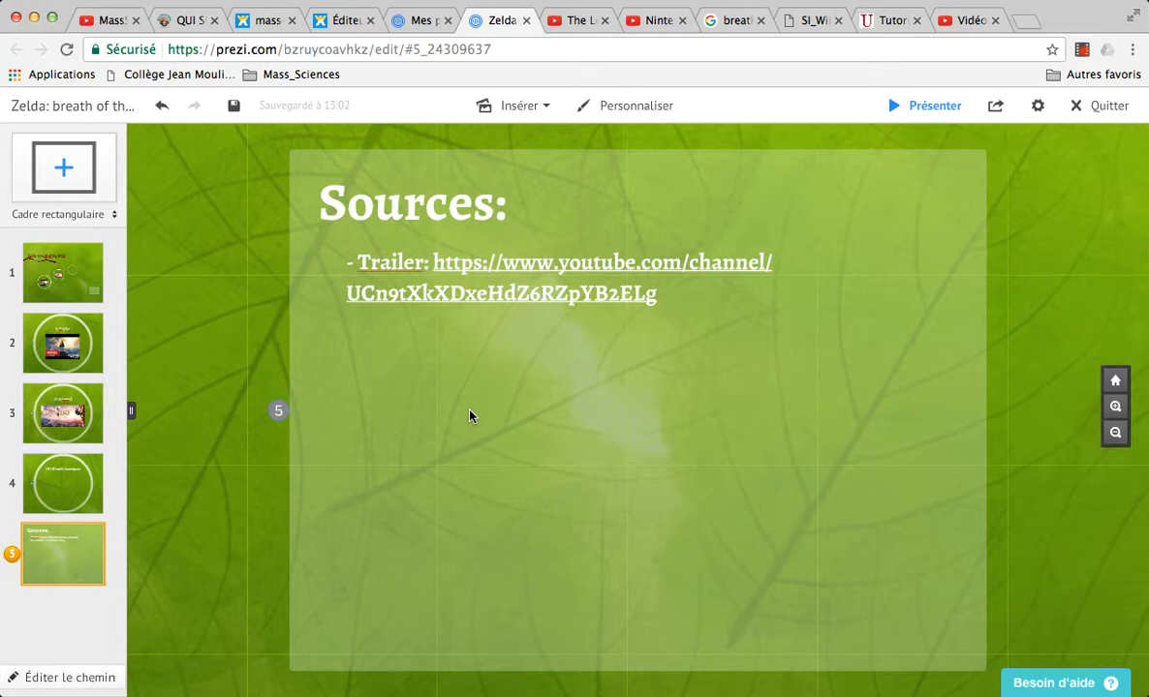
# Step: Open the Nintendo page hosting the artwork from the Google image results and copy its web address
pyautogui.click(731, 19)
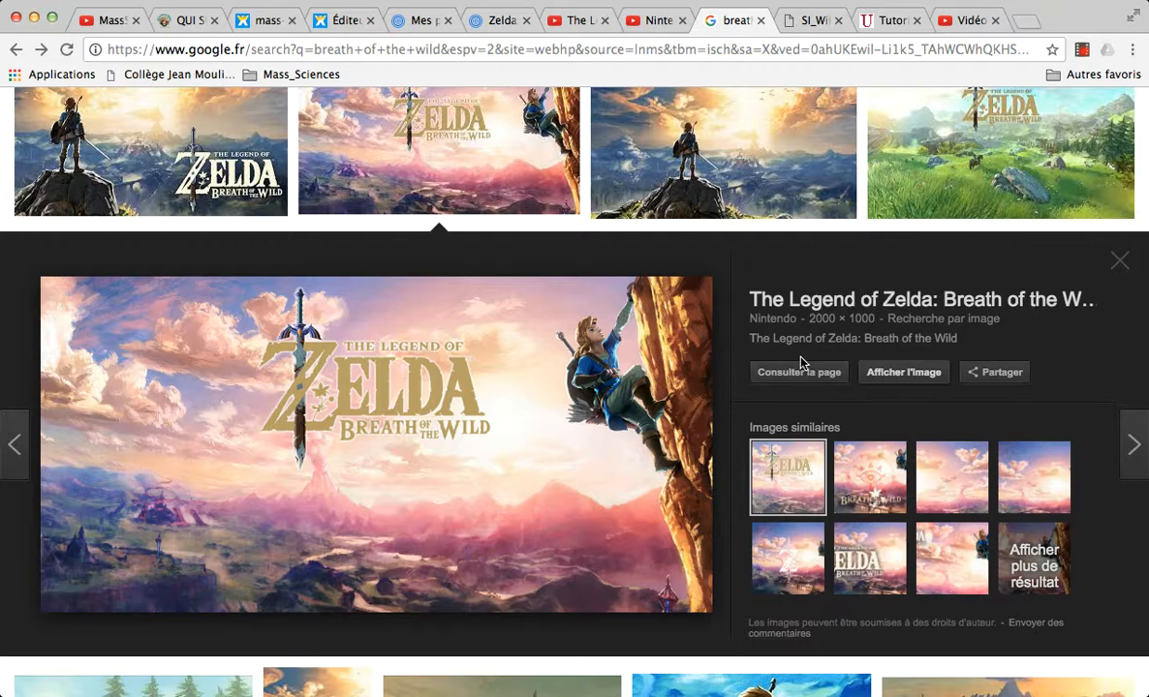
pyautogui.click(786, 377)
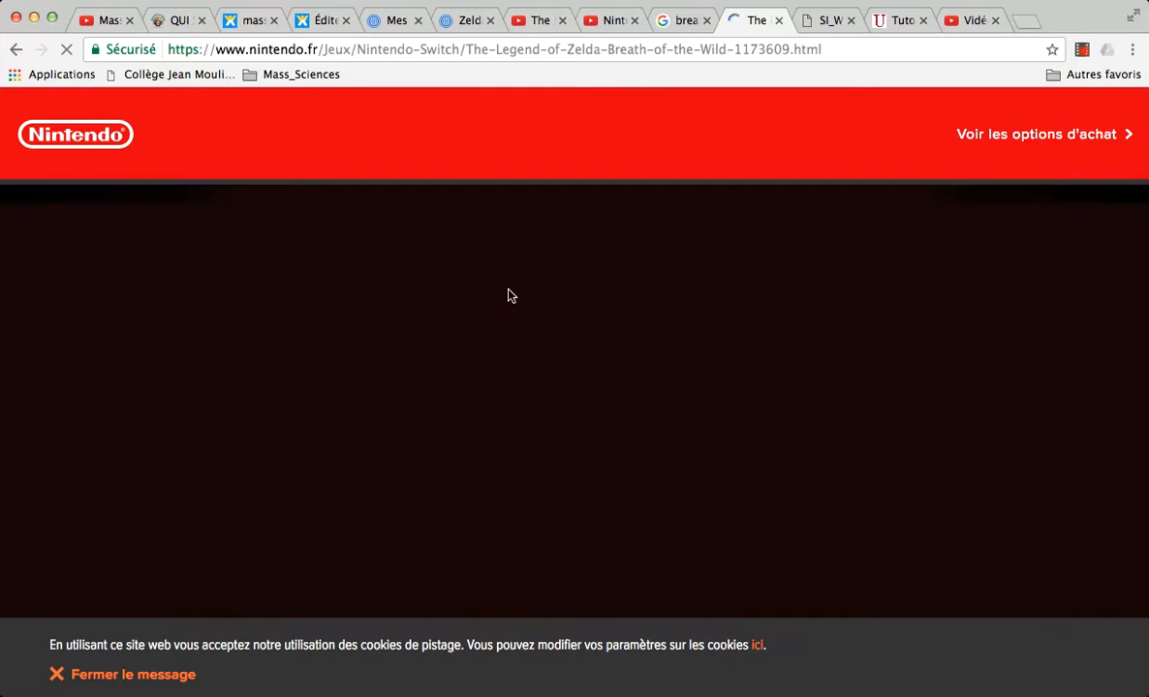
pyautogui.click(498, 50)
pyautogui.hotkey('ctrl', 'c')
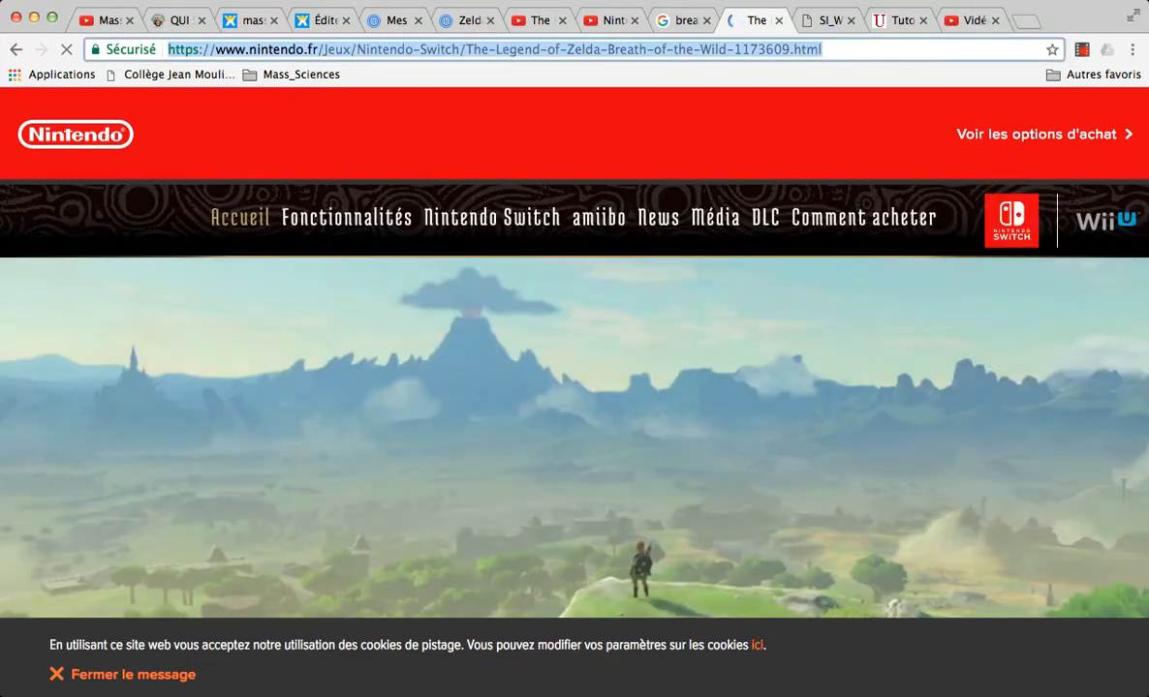
# Step: Add an "- Artwork:" entry with the copied Nintendo page link in the Sources frame, aligned beneath the Trailer entry
pyautogui.click(463, 20)
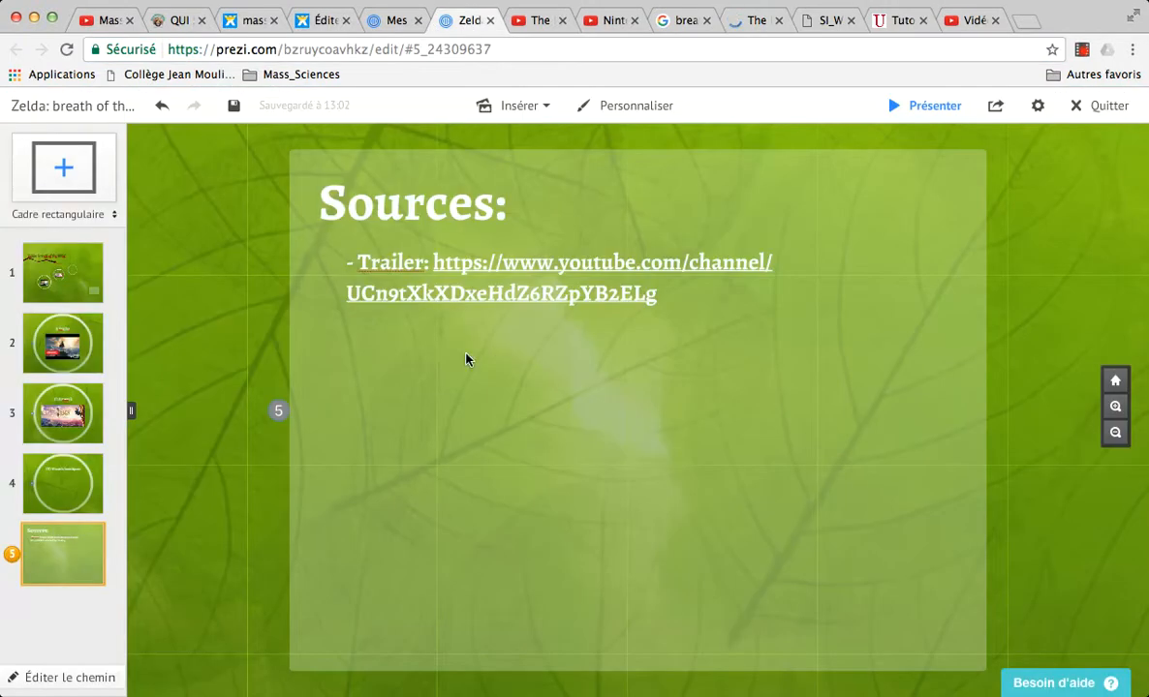
pyautogui.doubleClick(430, 366)
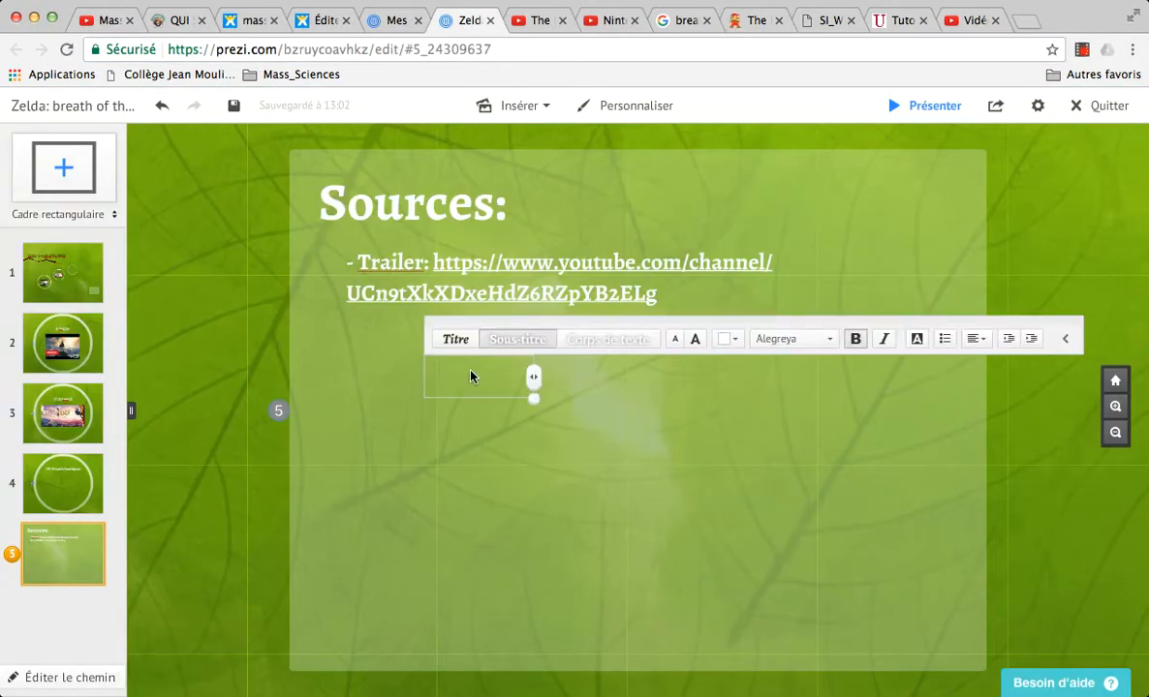
pyautogui.write('- 2')
pyautogui.press('BackSpace')
pyautogui.write('Artword')
pyautogui.press('BackSpace')
pyautogui.write('k:')
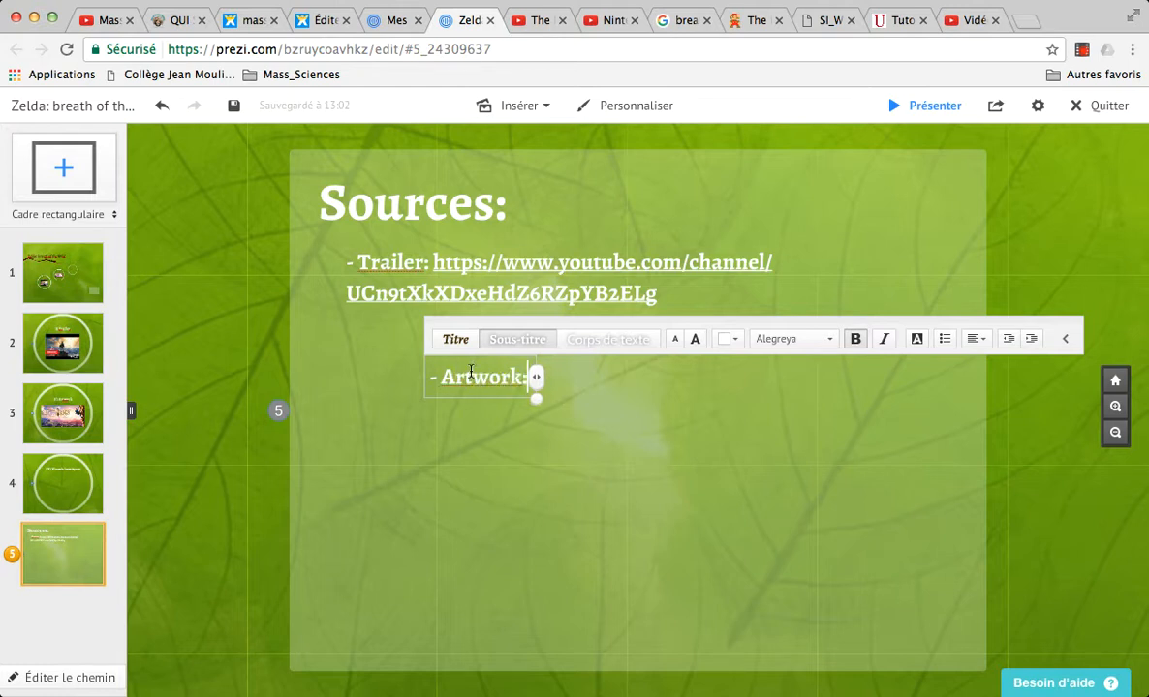
pyautogui.hotkey('ctrl', 'v')
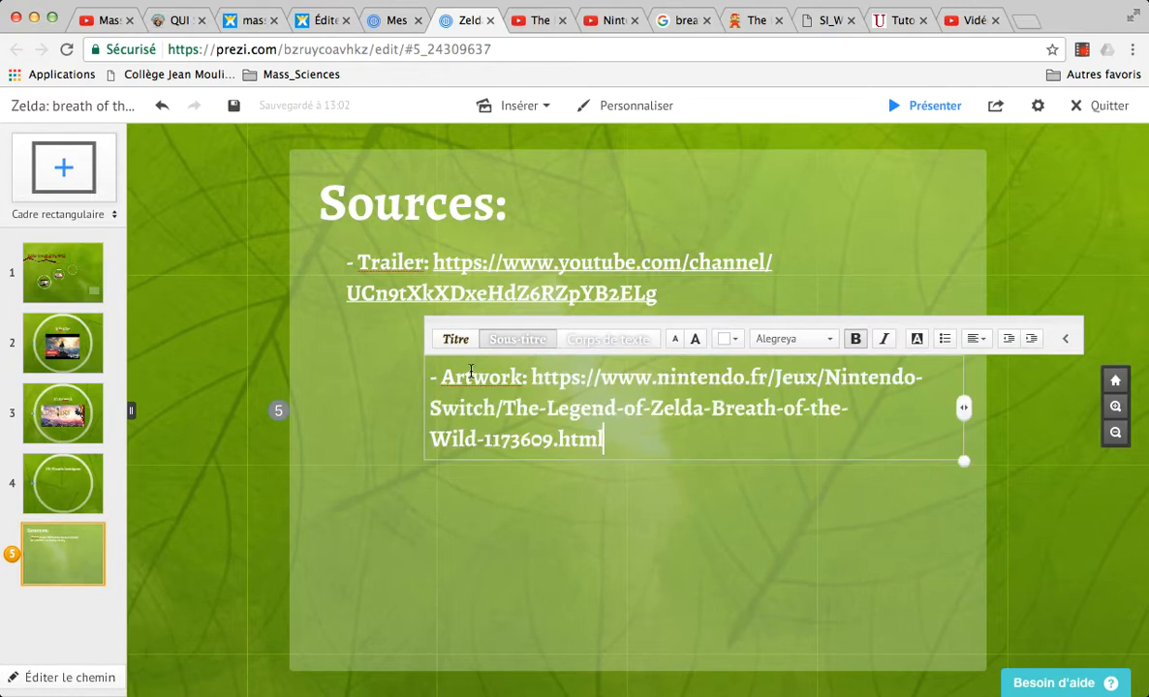
pyautogui.click(620, 579)
pyautogui.moveTo(483, 373); pyautogui.dragTo(415, 334)
pyautogui.click(549, 451)
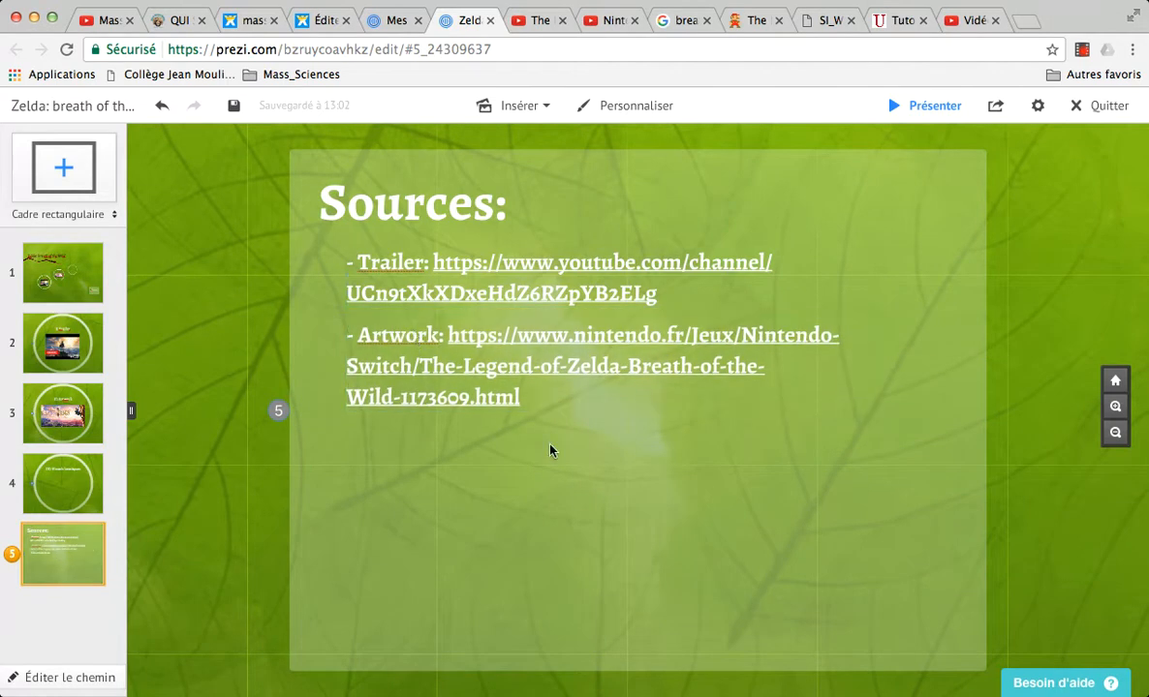
# Step: Leave the Sources frame and return to the overview of the whole presentation
pyautogui.click(582, 496)
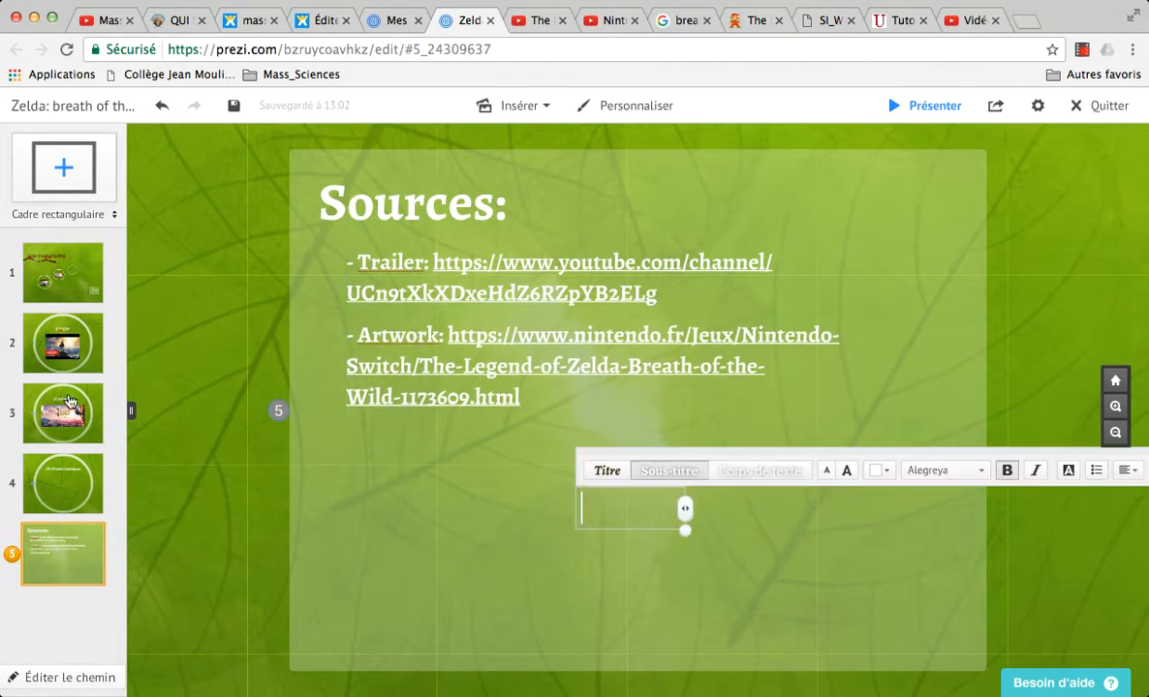
pyautogui.click(76, 267)
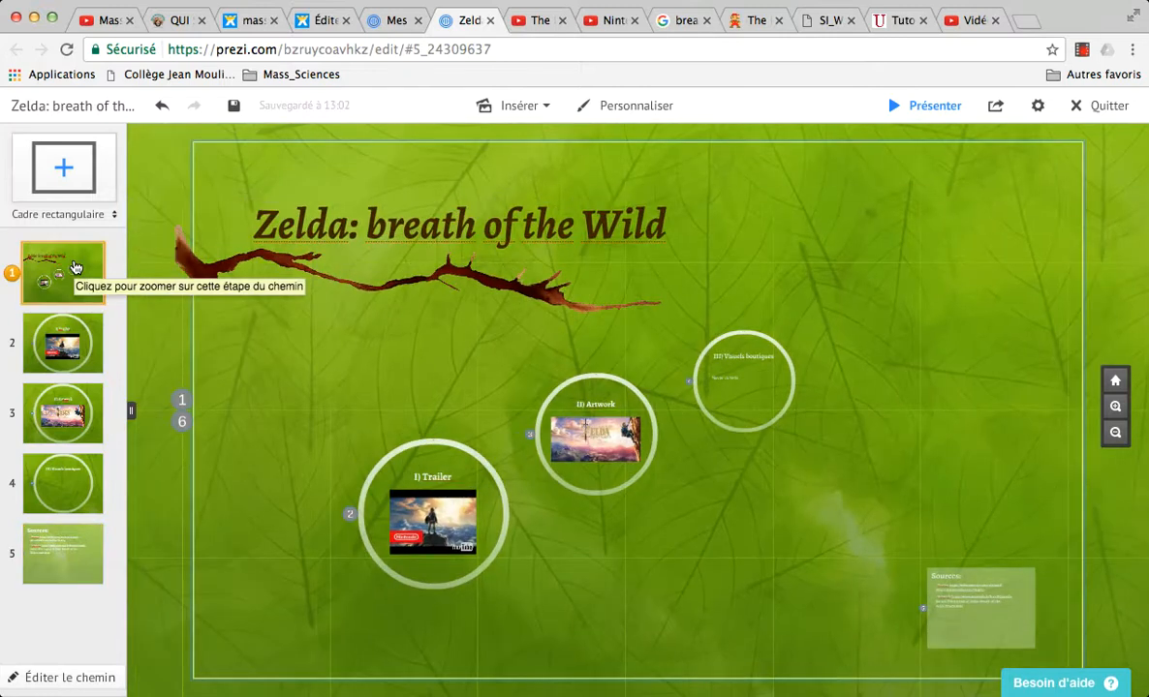